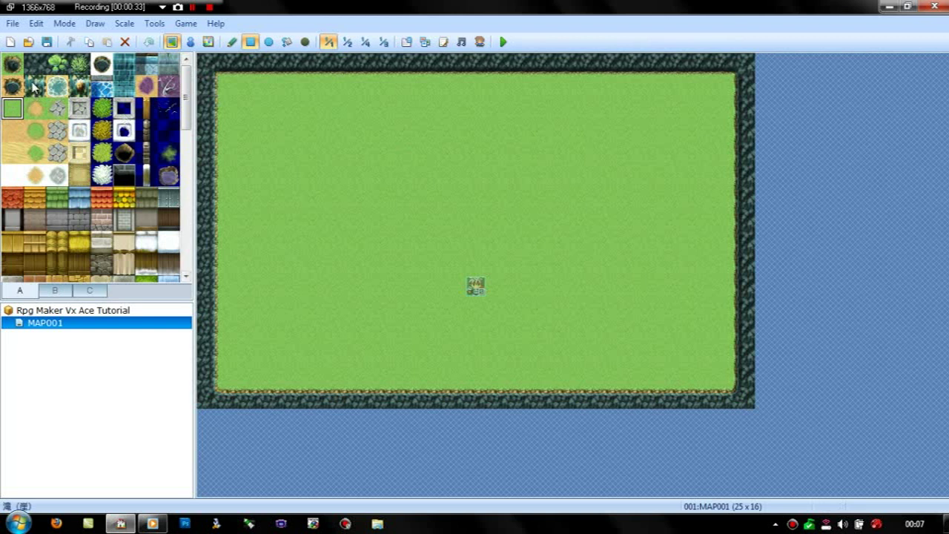
- Surround the map with water tiles and draw a horizontal wooden fence 11 tiles long and a vertical one 7 tiles long in the upper half
mouse_move(205, 64)
left_mouse_down()
mouse_move(209, 421)
mouse_move(211, 407)
mouse_move(696, 431)
mouse_move(753, 405)
mouse_move(756, 212)
mouse_move(741, 59)
mouse_move(211, 62)
left_mouse_up()
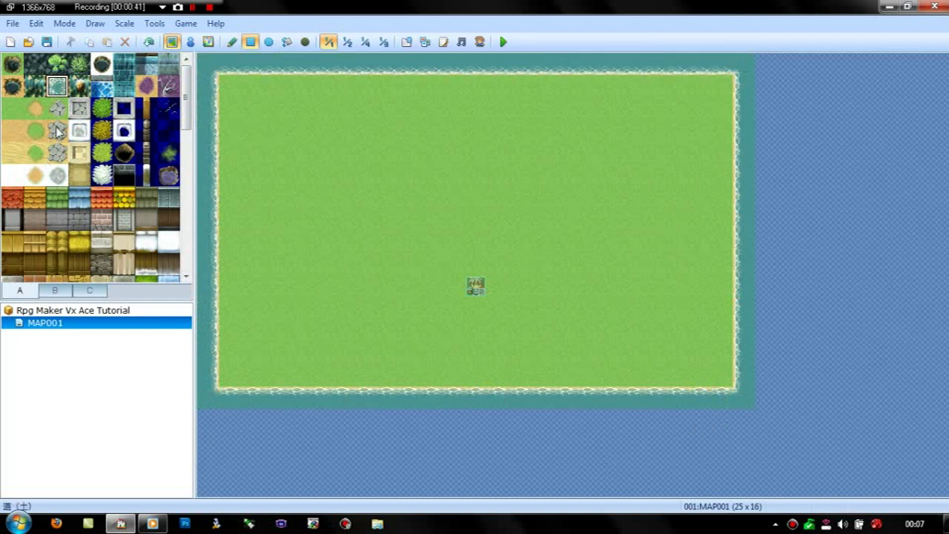
left_click(147, 109)
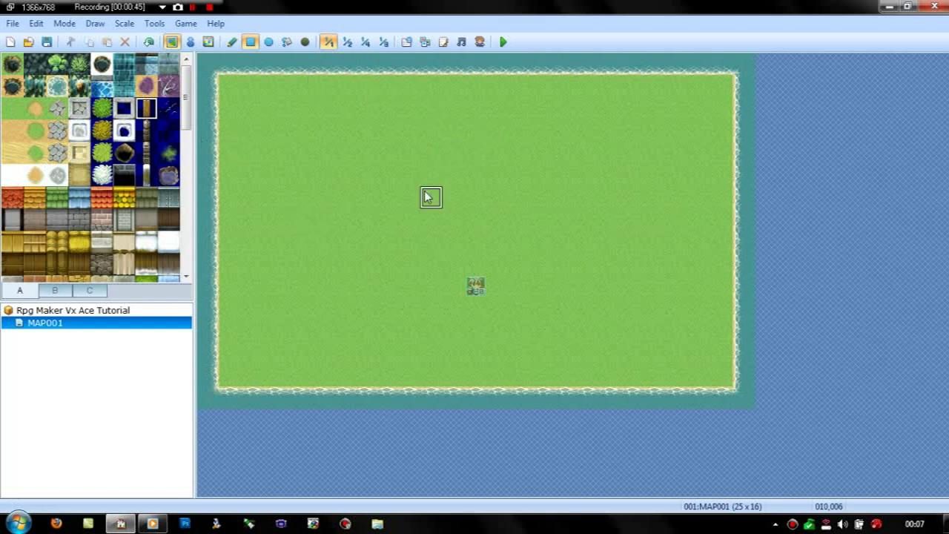
left_click_drag(230, 220, 347, 220)
mouse_move(445, 220)
left_mouse_down()
mouse_move(396, 229)
mouse_move(463, 232)
left_mouse_up()
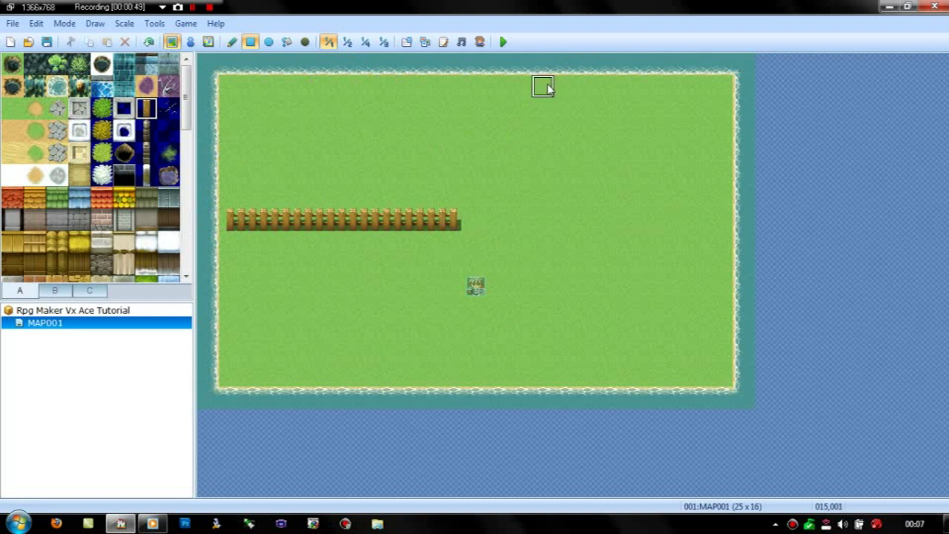
left_click_drag(502, 85, 505, 230)
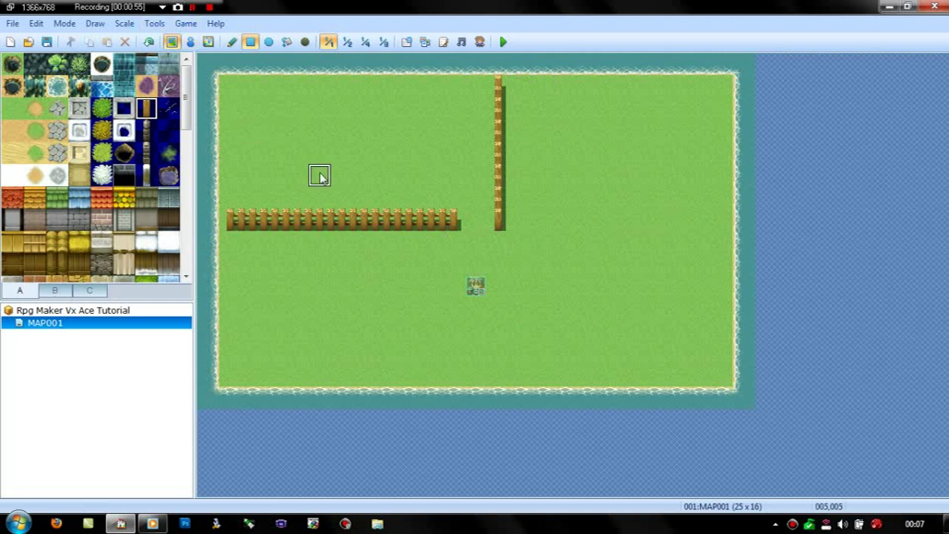
- Create a quick treasure chest event containing 10000 gold at tile 011,002, inside the fenced area
left_click(190, 42)
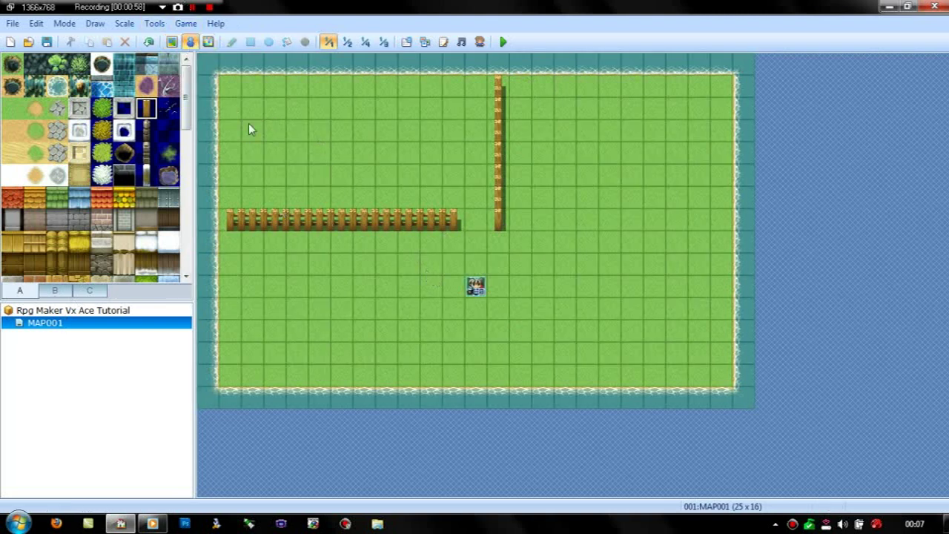
right_click(445, 101)
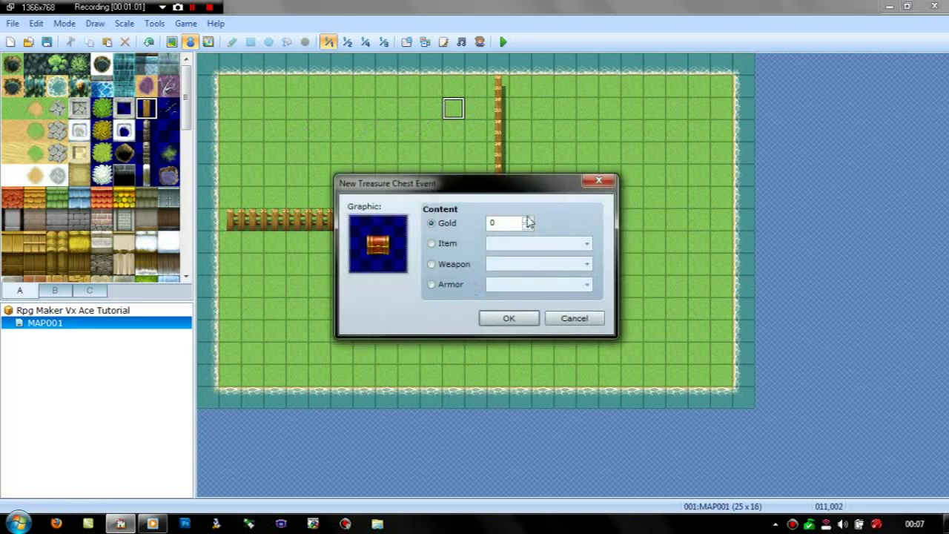
type("10000")
left_click(509, 318)
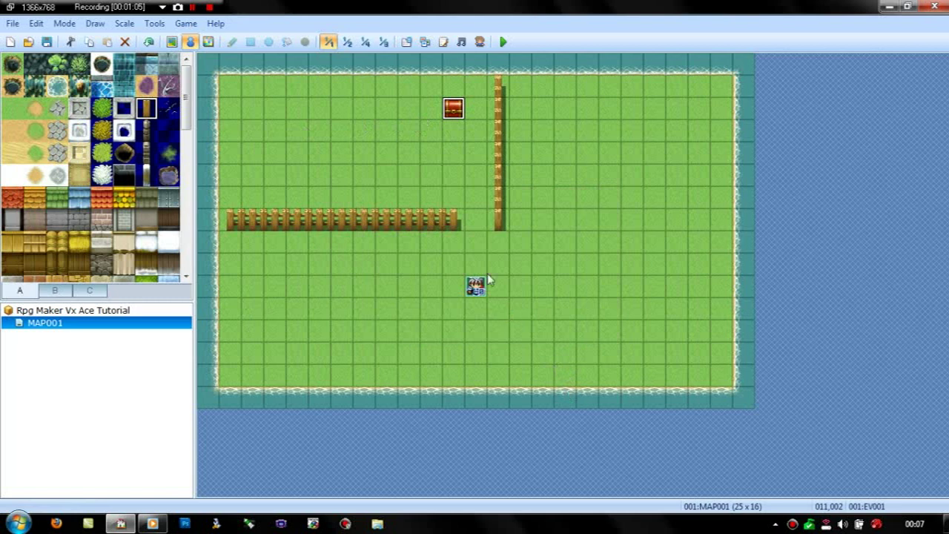
- Create an event at tile 012,008 in the fence gap with the green-haired Evil character graphic and stepping animation enabled
left_click(476, 245)
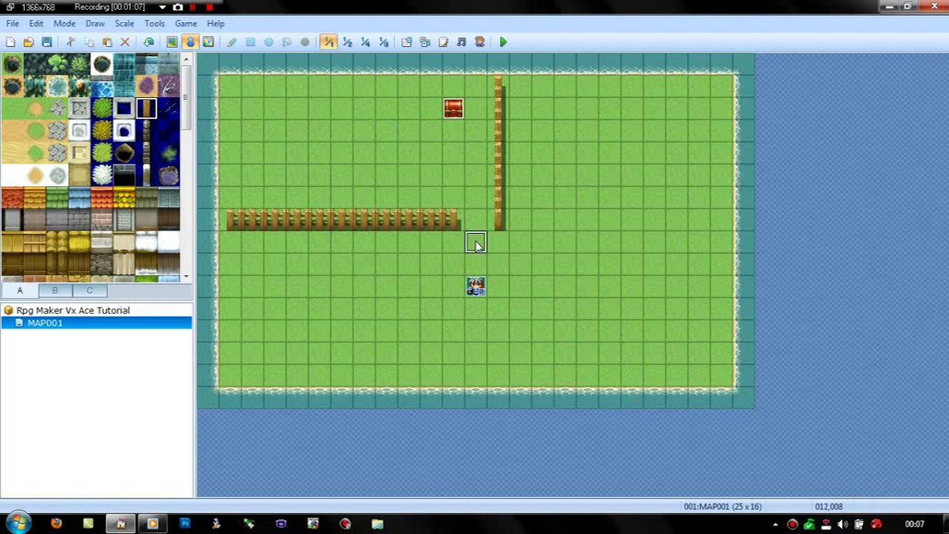
double_click(477, 244)
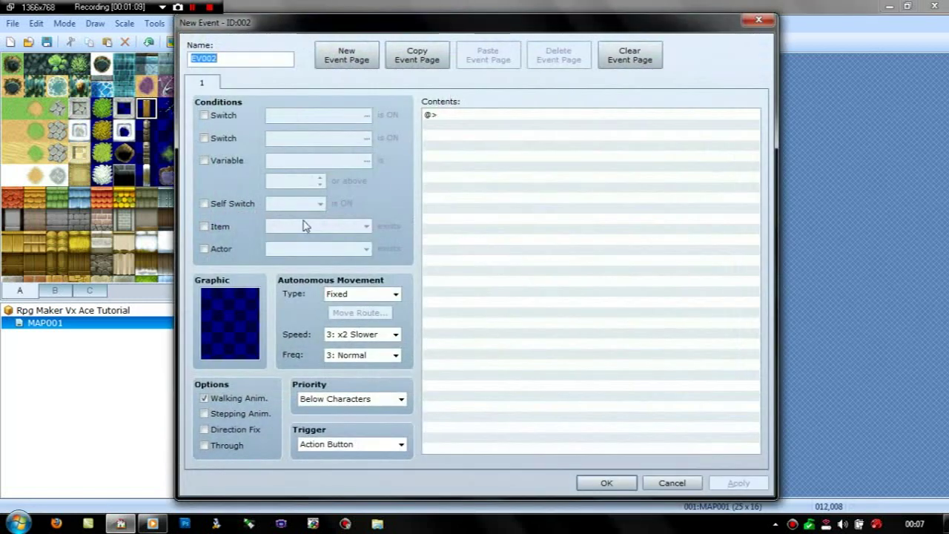
double_click(240, 314)
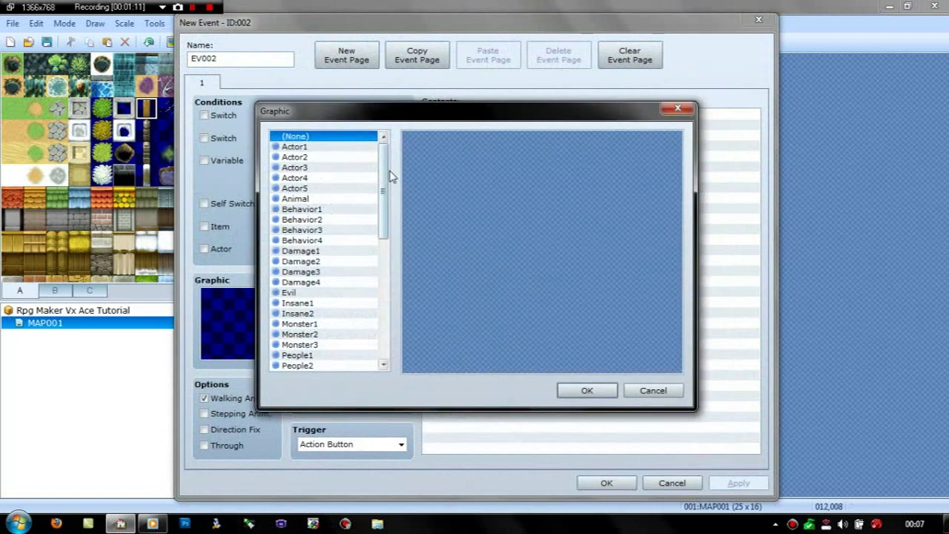
left_click_drag(383, 184, 384, 215)
left_click(326, 220)
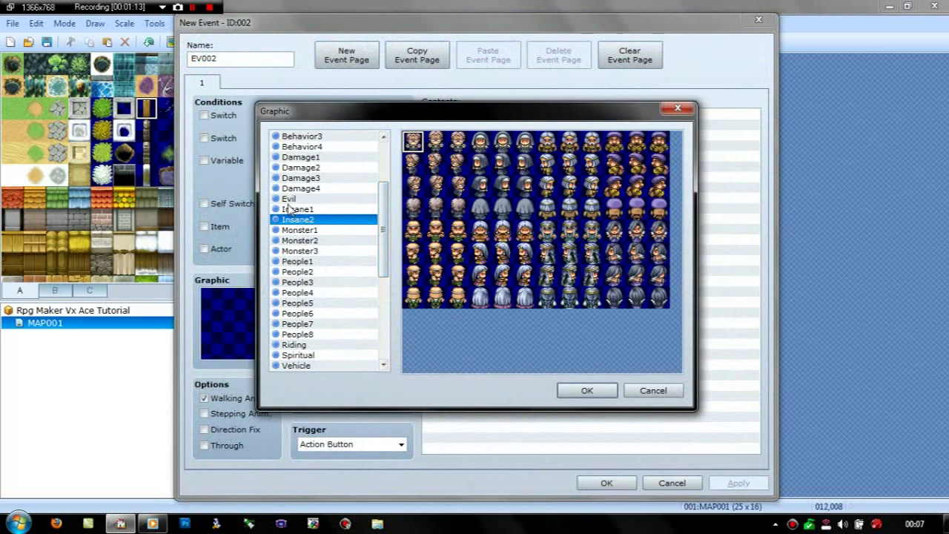
left_click(291, 199)
left_click(441, 144)
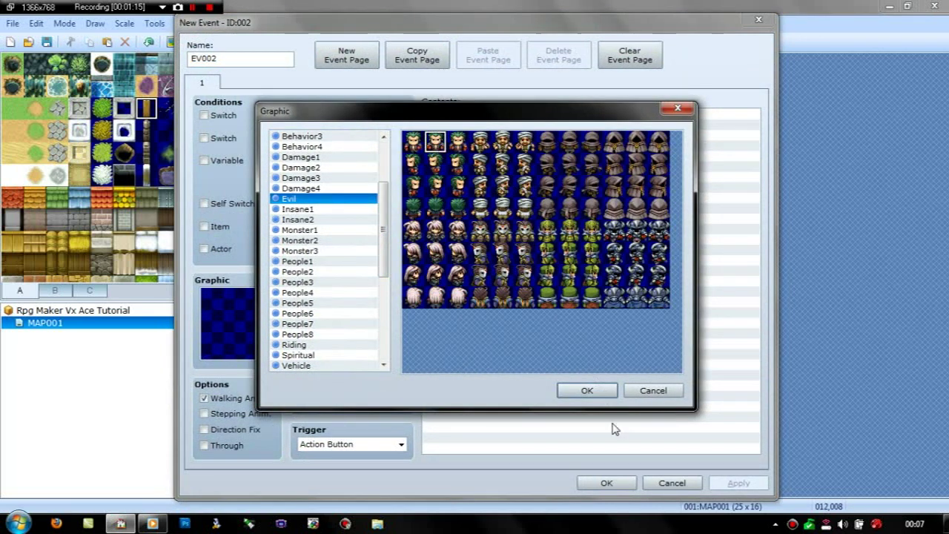
left_click(597, 391)
left_click(213, 414)
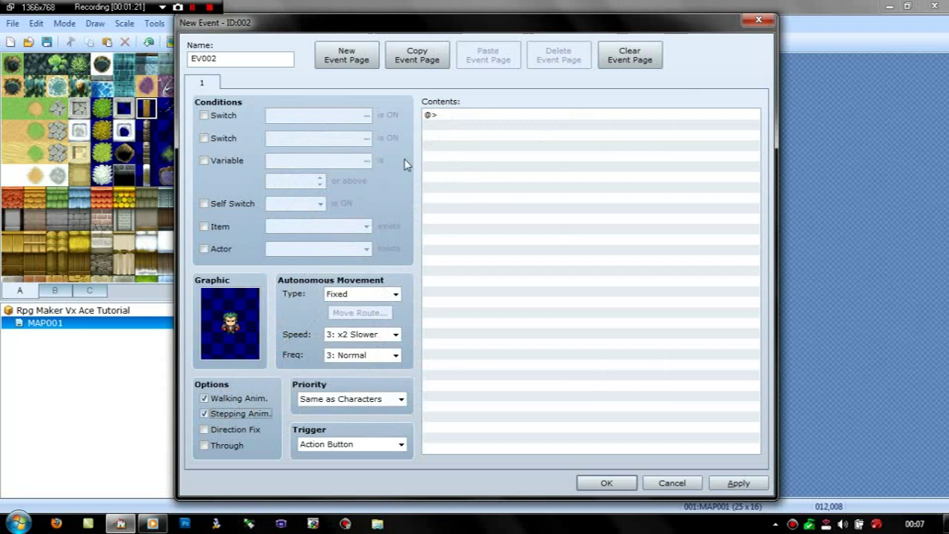
- Add a Show Text message with the green-haired Evil face reading "To get to the gold you must kill that guy over there" and save the event
double_click(457, 123)
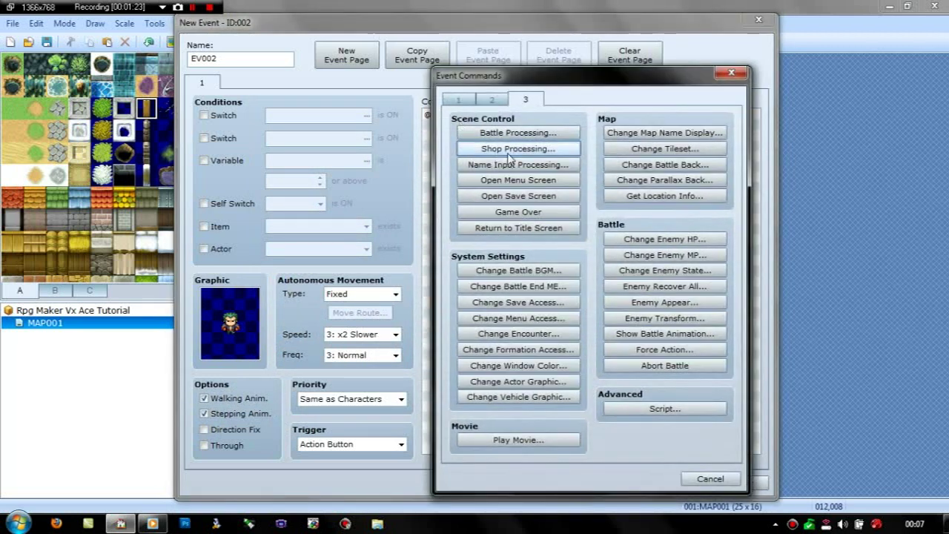
left_click(458, 102)
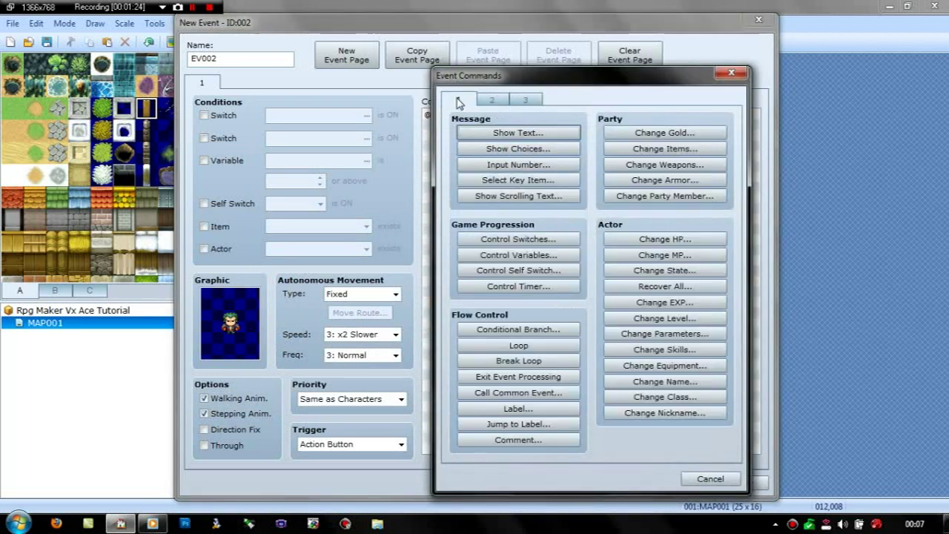
left_click(504, 133)
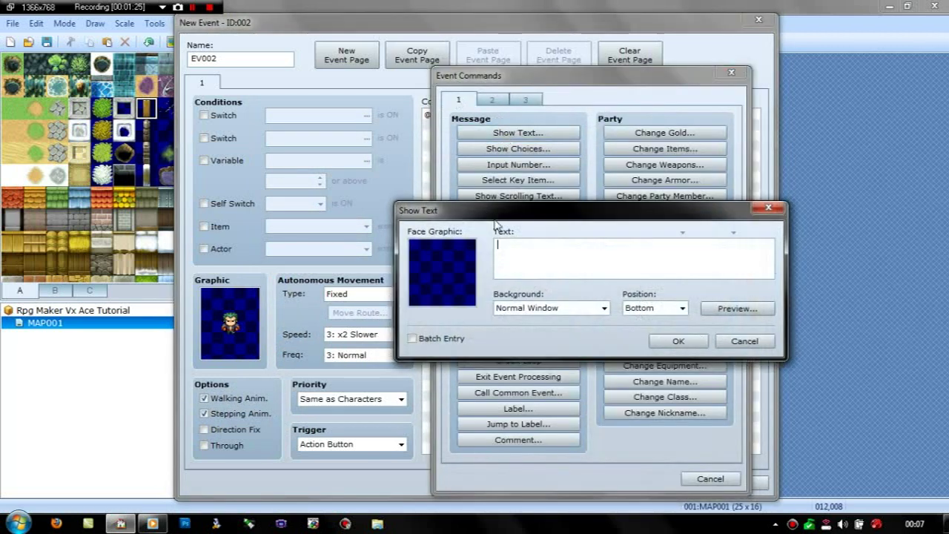
double_click(457, 249)
left_click(409, 215)
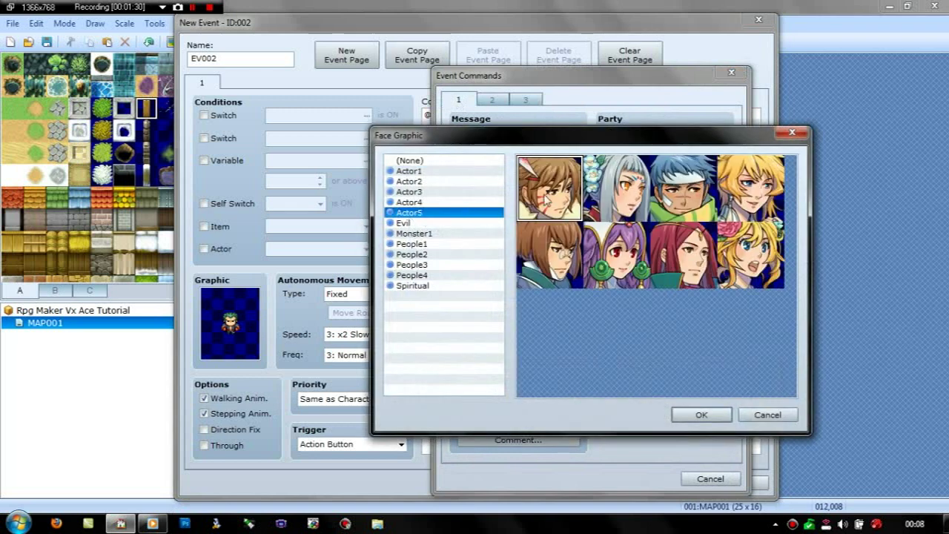
left_click(412, 223)
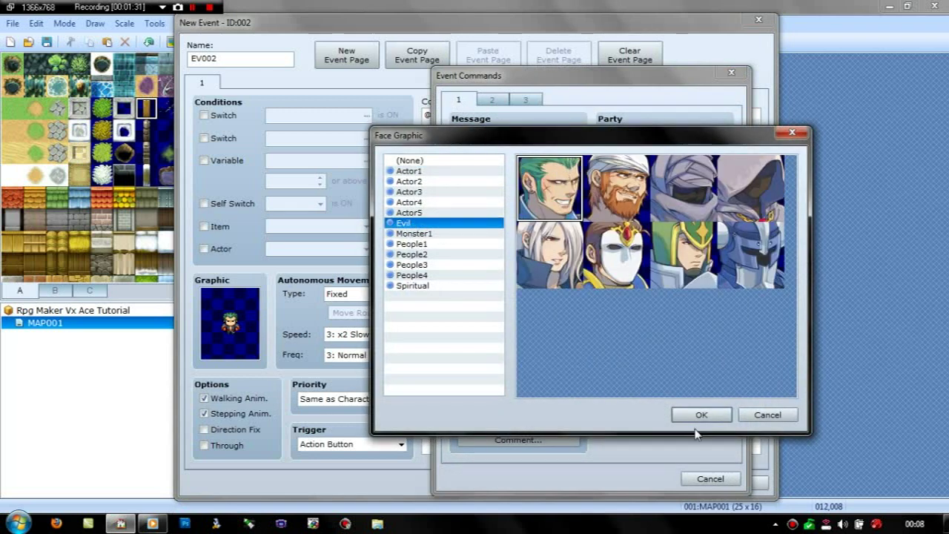
left_click(713, 417)
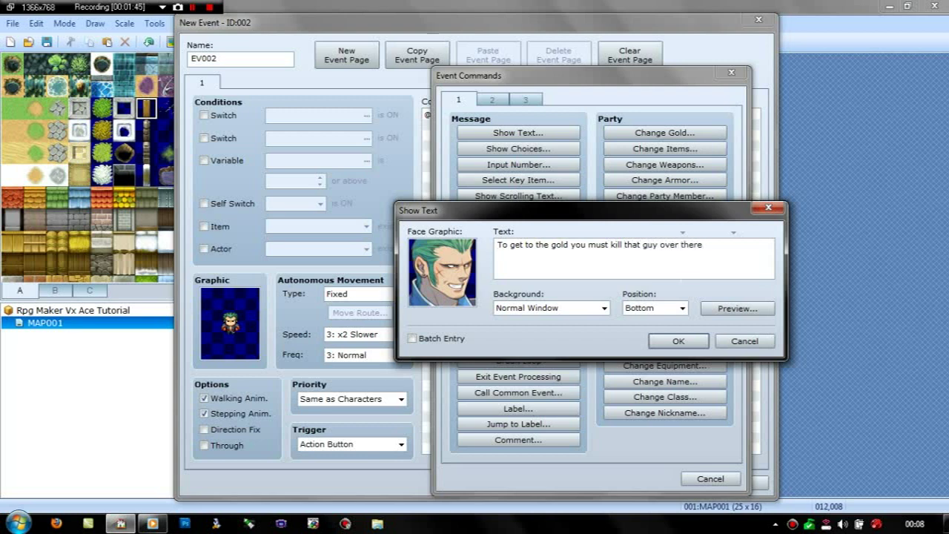
left_click(670, 341)
left_click(609, 483)
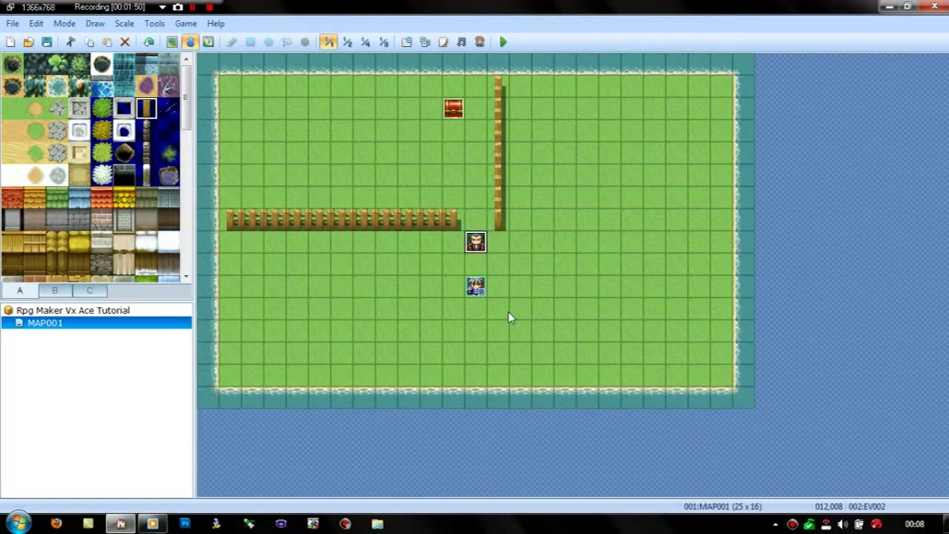
- Create an event at tile 018,007, east of the vertical fence, using the winged gargoyle graphic from Monster1
double_click(617, 222)
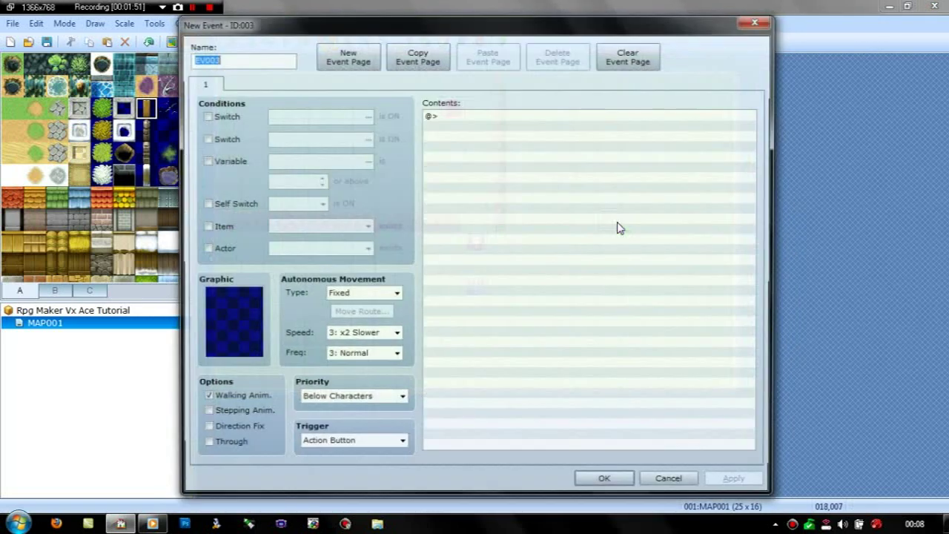
double_click(210, 323)
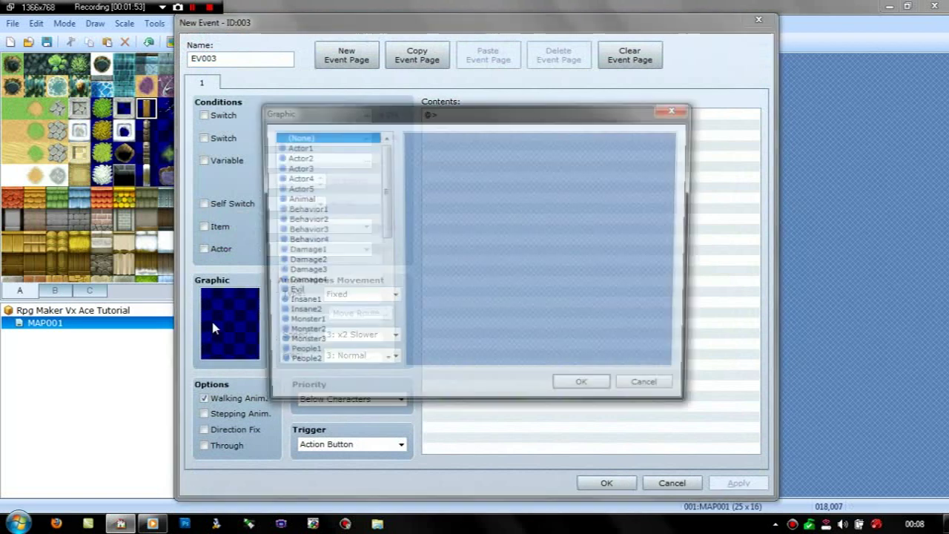
left_click_drag(385, 204, 381, 254)
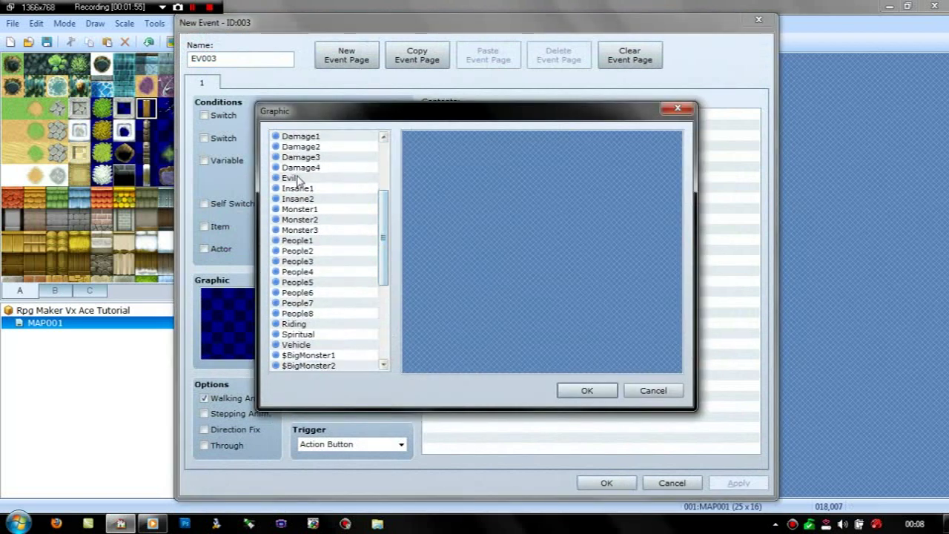
left_click(296, 178)
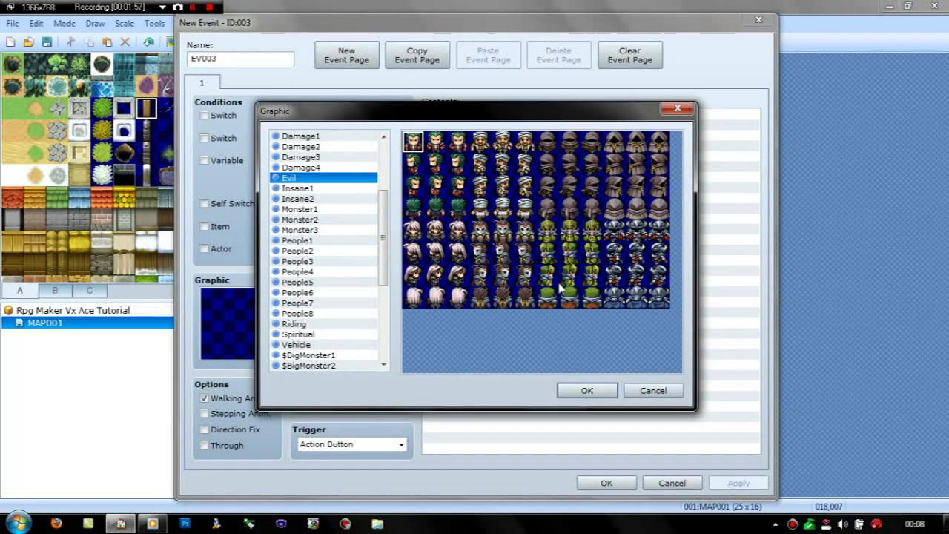
left_click(504, 231)
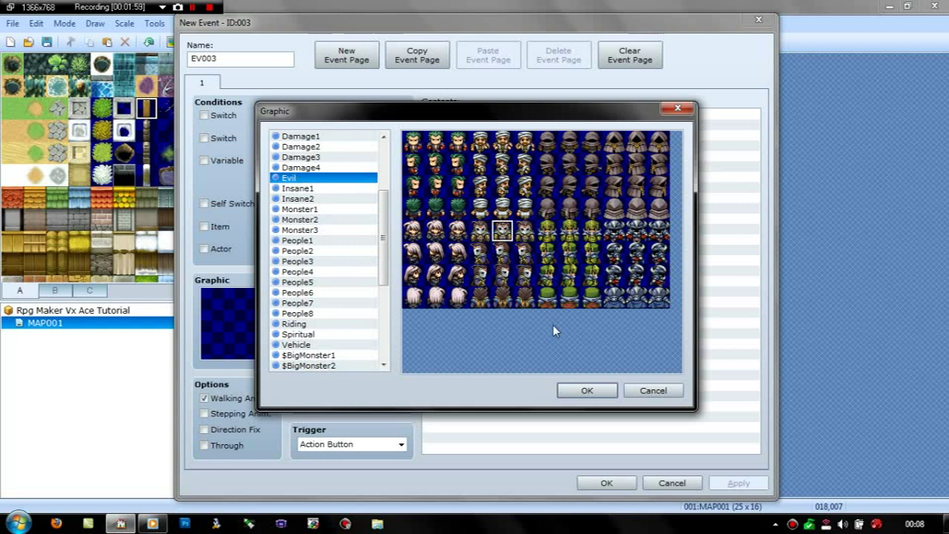
left_click(307, 188)
left_click(308, 199)
left_click(308, 210)
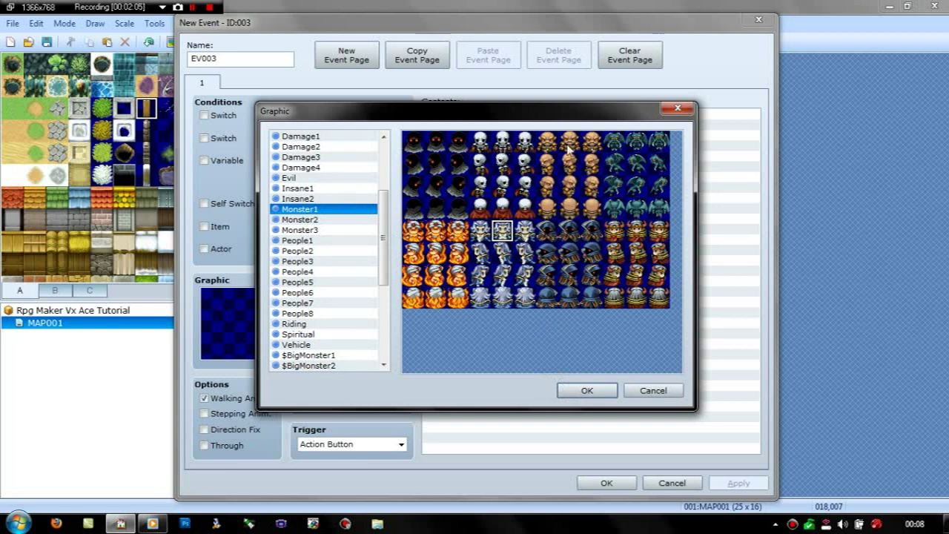
left_click(635, 142)
left_click(584, 391)
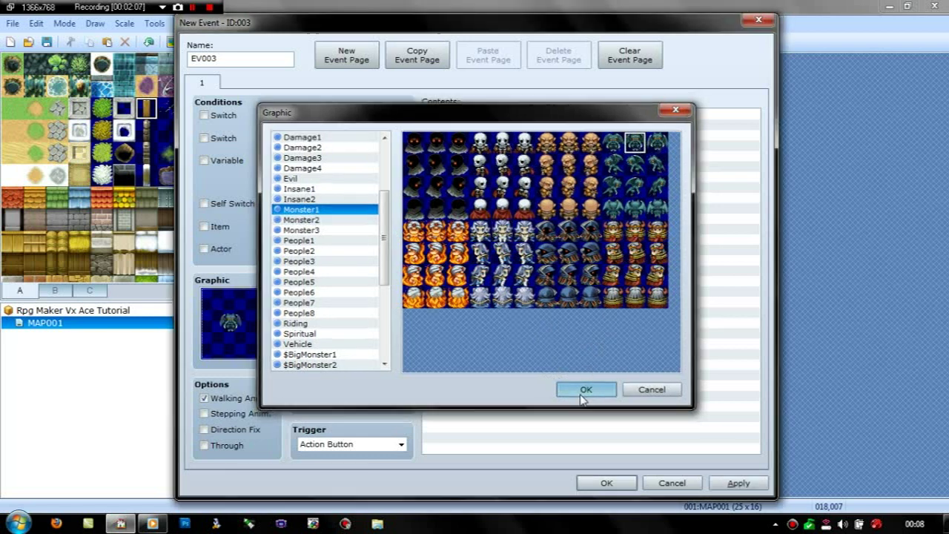
- Add a Show Text message with the fanged fourth Monster1 face reading "You need to kill me to get the gold." and save the event
double_click(488, 118)
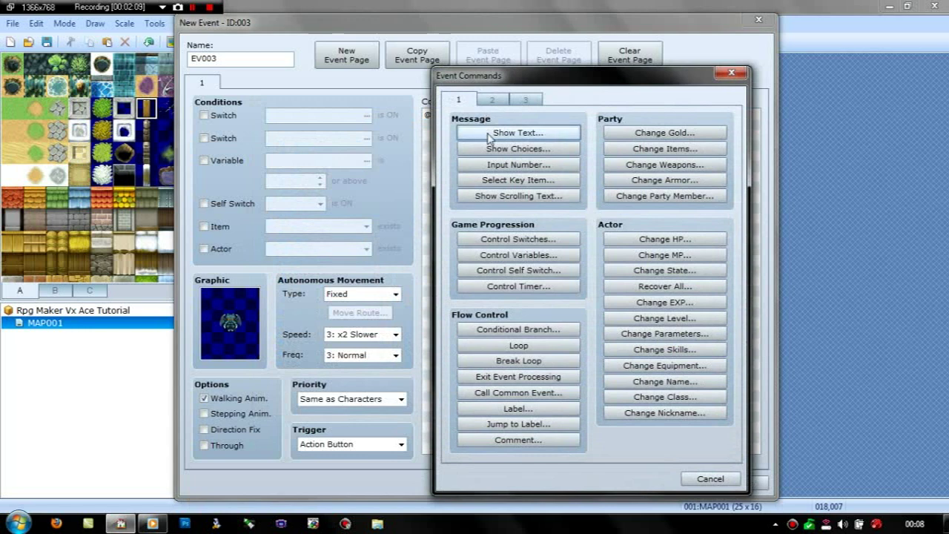
left_click(490, 133)
type("Y")
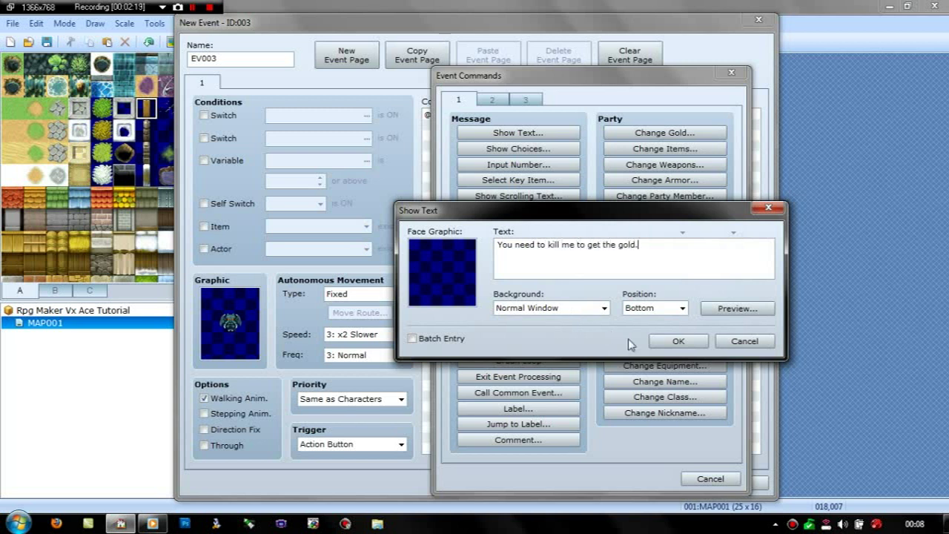
double_click(432, 254)
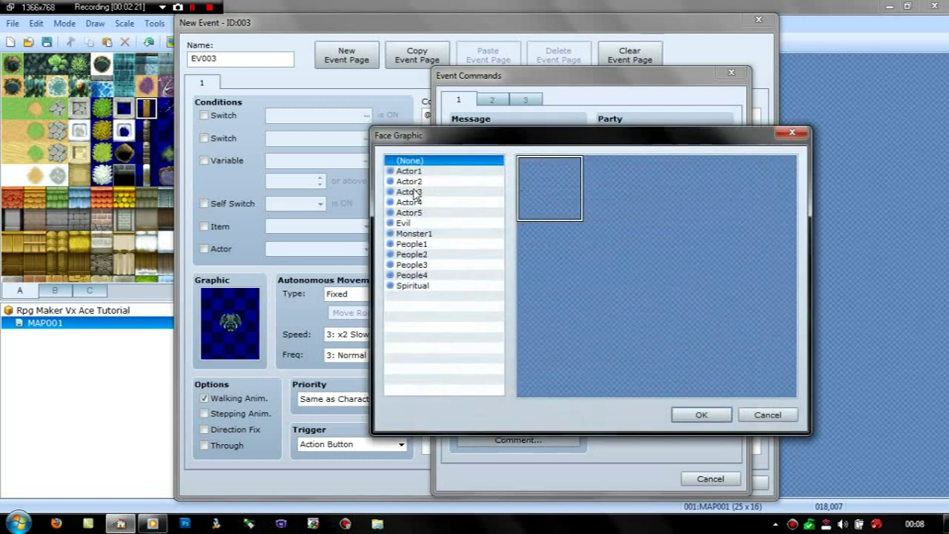
left_click(412, 233)
left_click(773, 176)
left_click(701, 415)
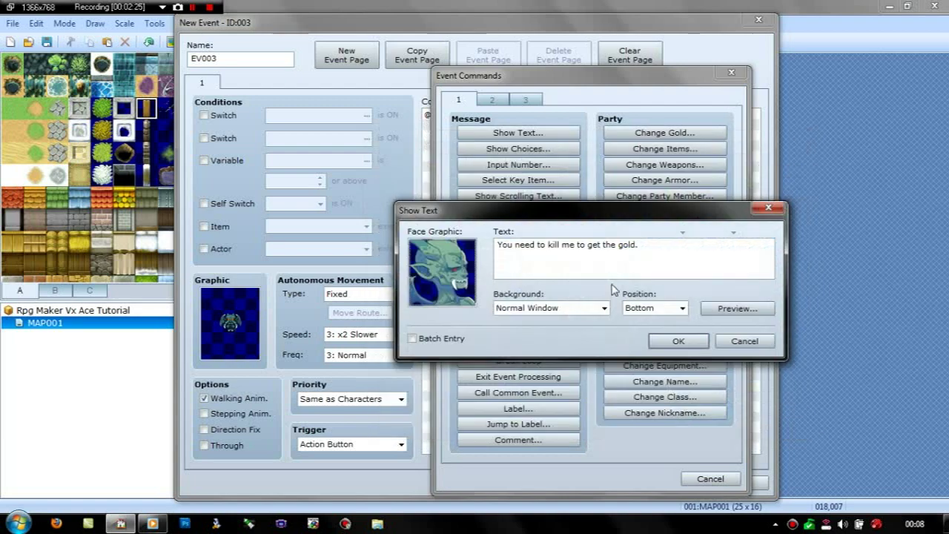
left_click(676, 339)
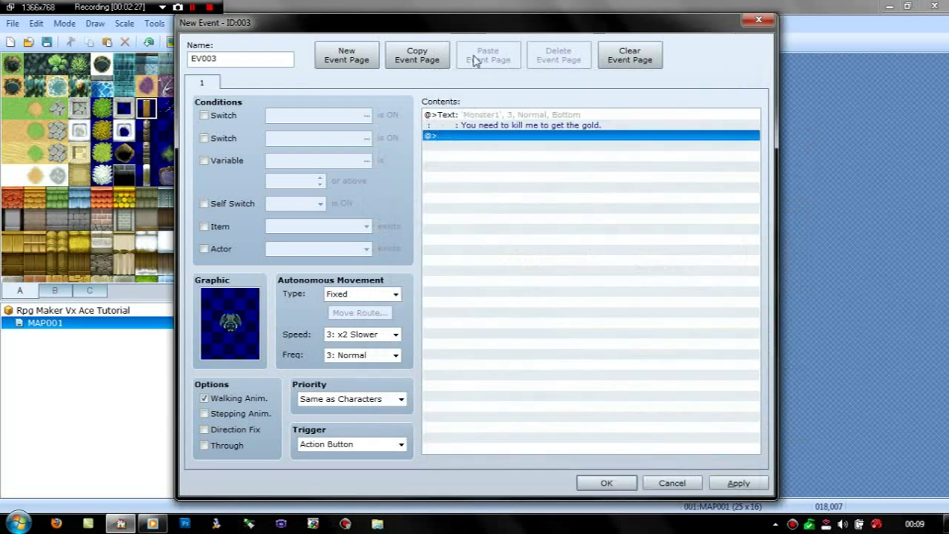
double_click(477, 138)
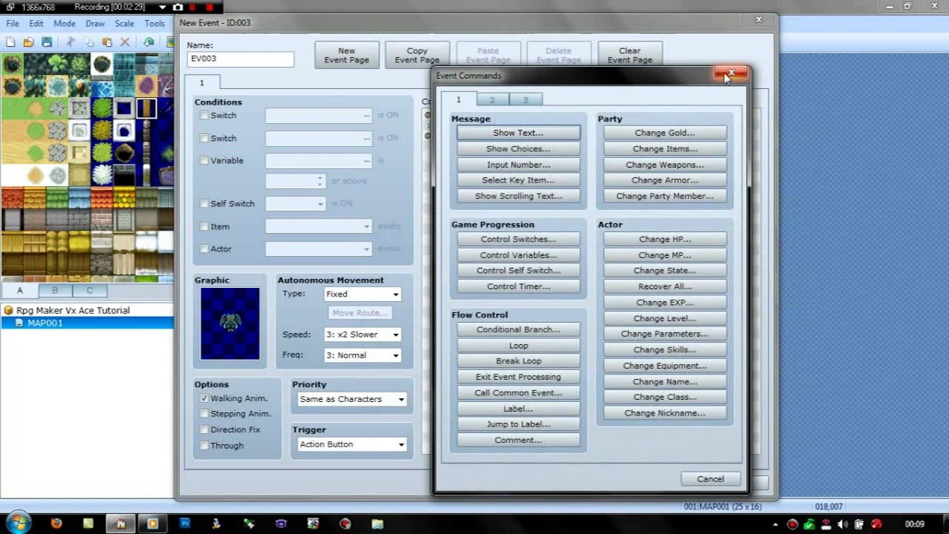
left_click(727, 77)
left_click(624, 480)
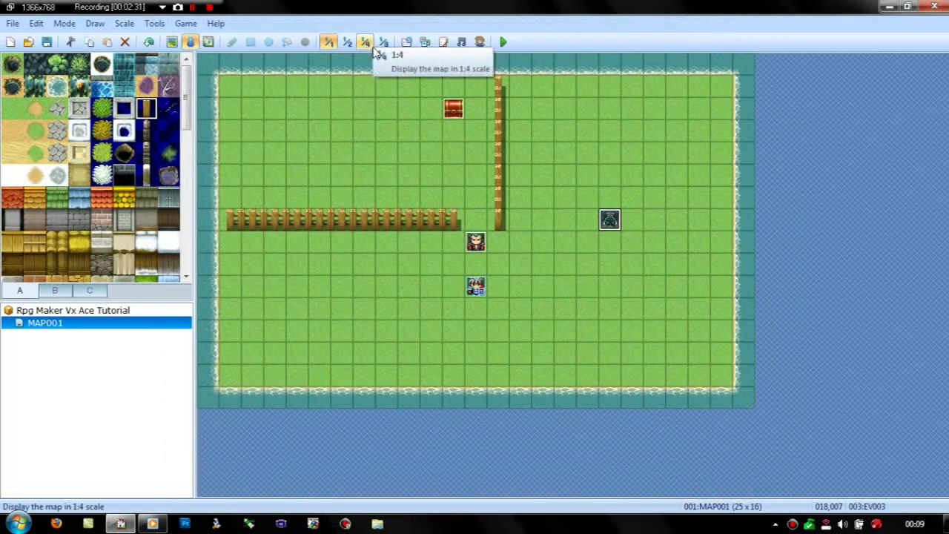
- In the database, set the Imp enemy's MHP to 100, ATK 10, DEF 8, MAT 6, MDF 8, AGI 15 and LUK 13
left_click(405, 41)
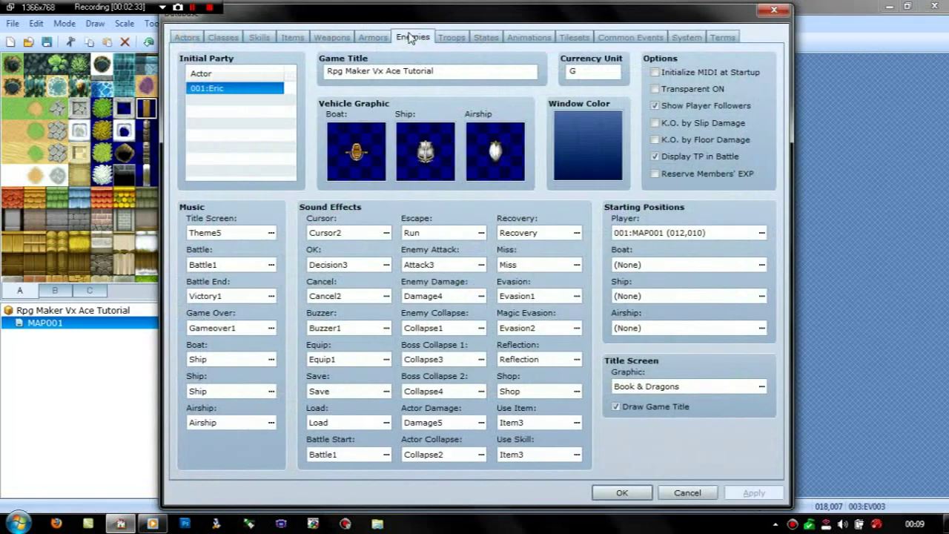
left_click(412, 38)
left_click(205, 230)
left_click(204, 220)
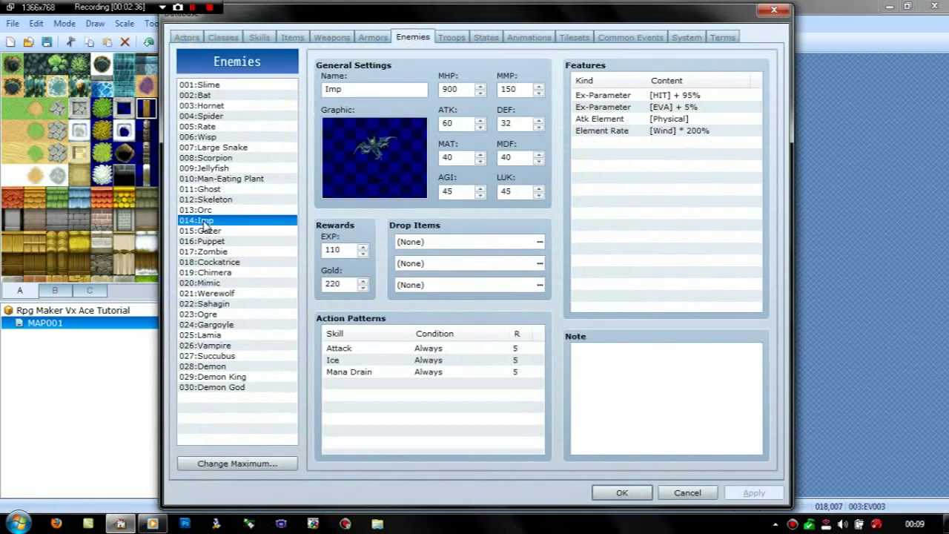
left_click(454, 89)
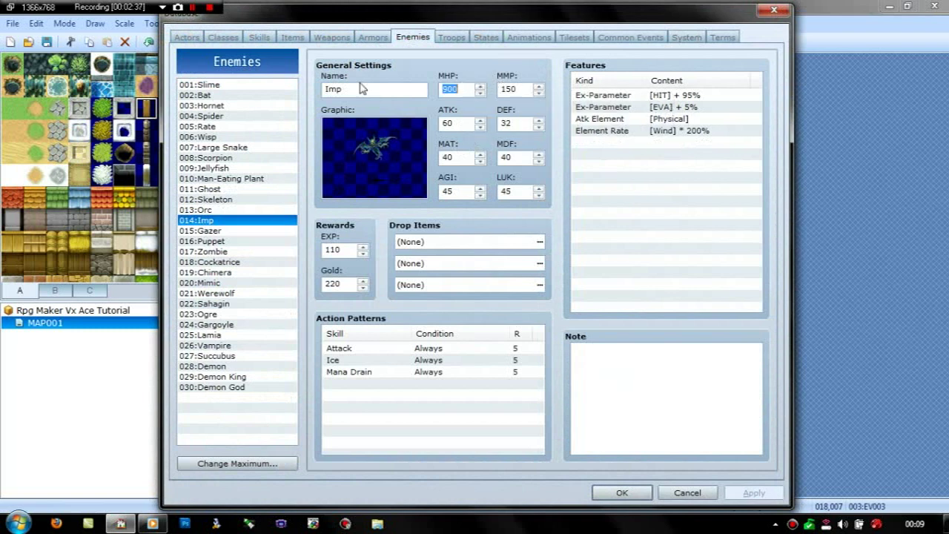
type("1")
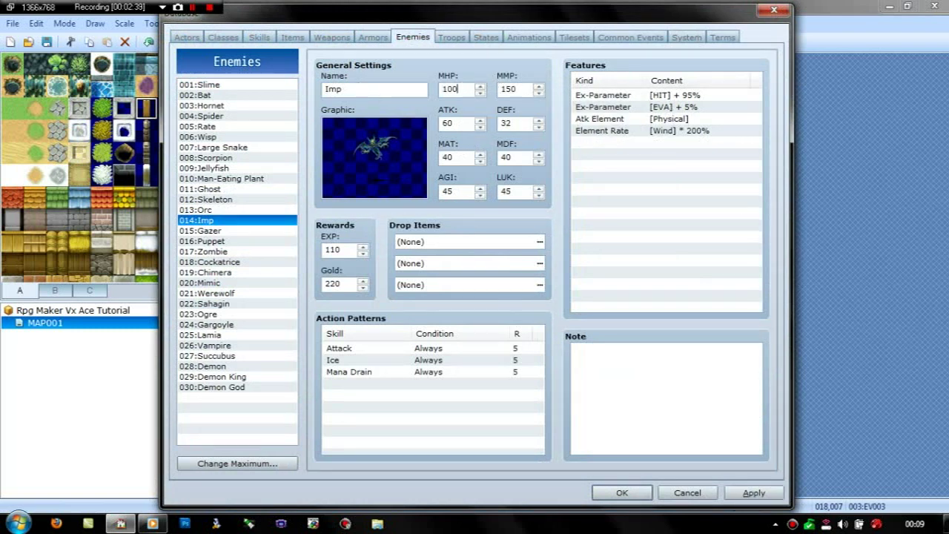
left_click(456, 123)
- Remove the Ice and Mana Drain skills from the Imp's action patterns
left_click(393, 360)
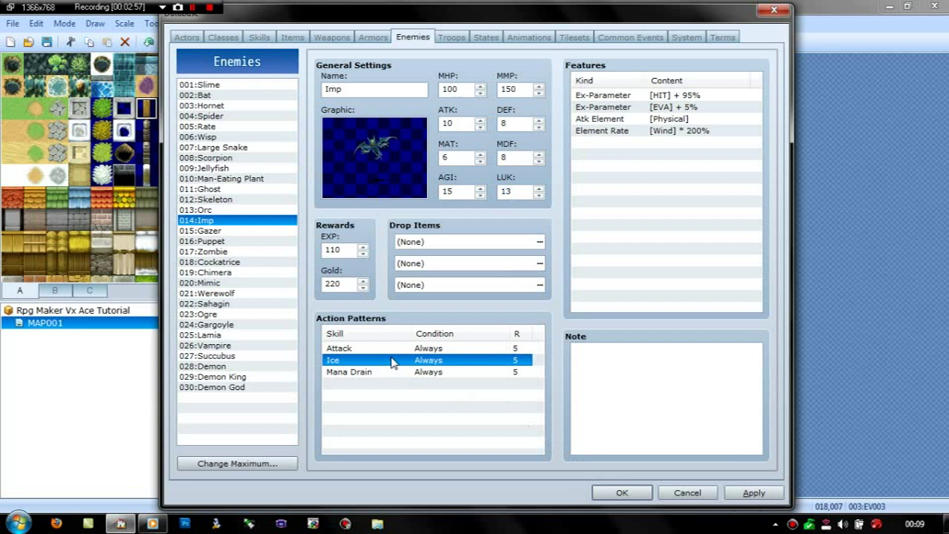
key("Delete")
key("Delete")
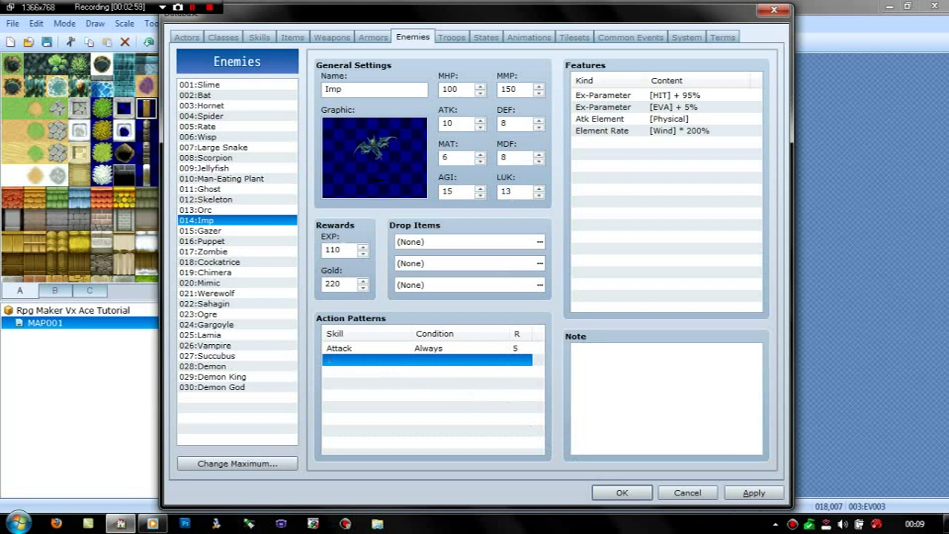
- Set the Imp's rewards to 5 EXP and 10 gold, and save the database changes
double_click(338, 250)
type("1")
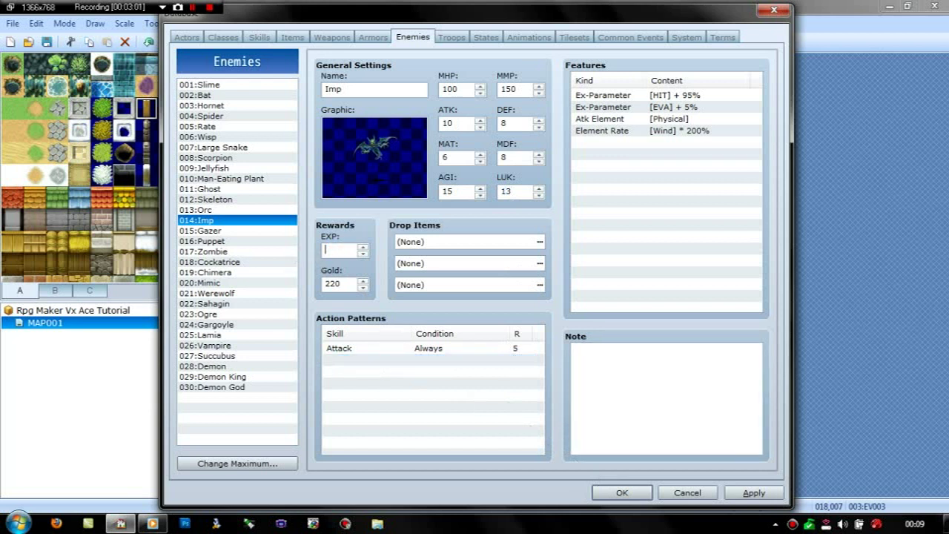
key("Tab")
type("10")
left_click(622, 493)
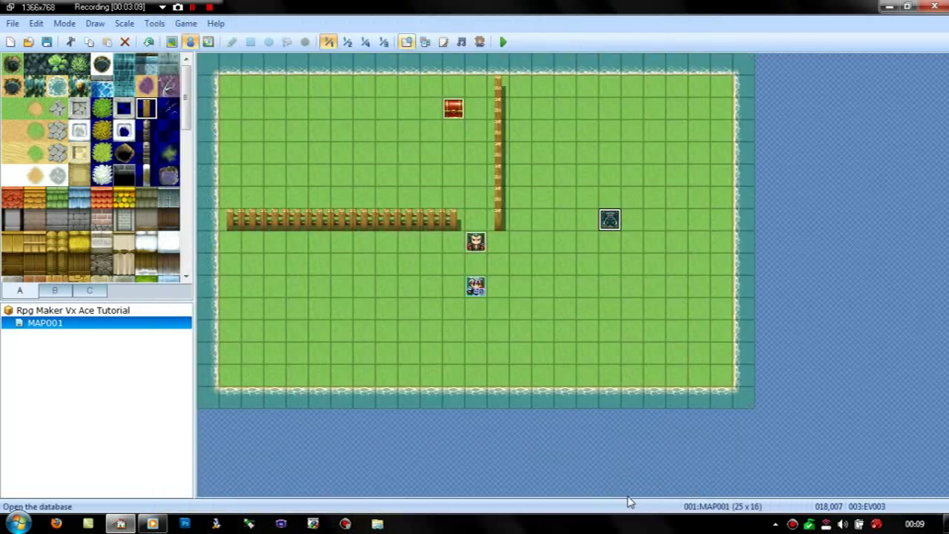
double_click(609, 222)
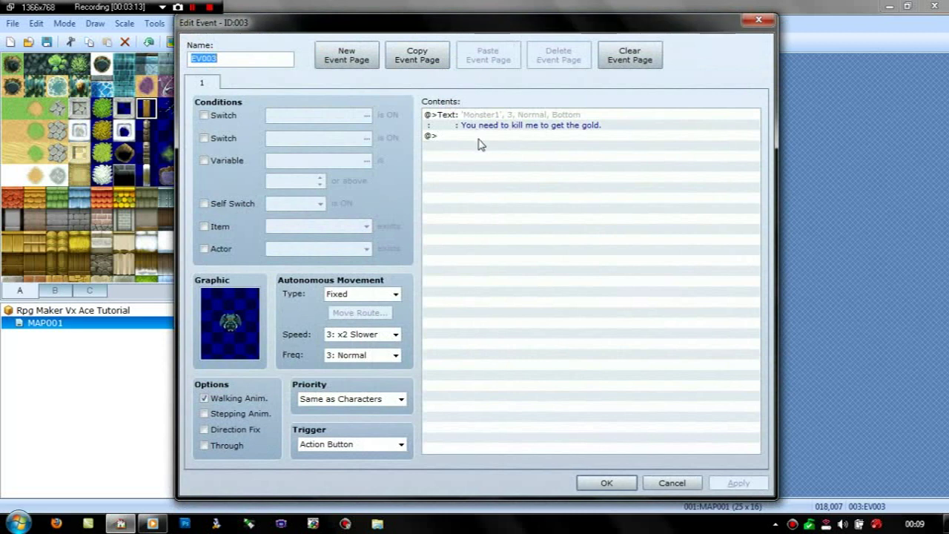
left_click(479, 138)
double_click(478, 138)
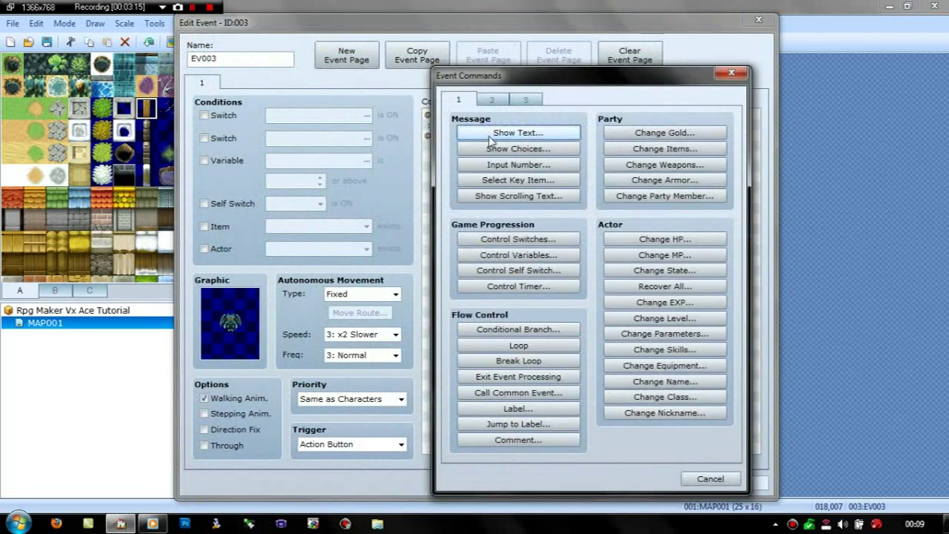
left_click(496, 105)
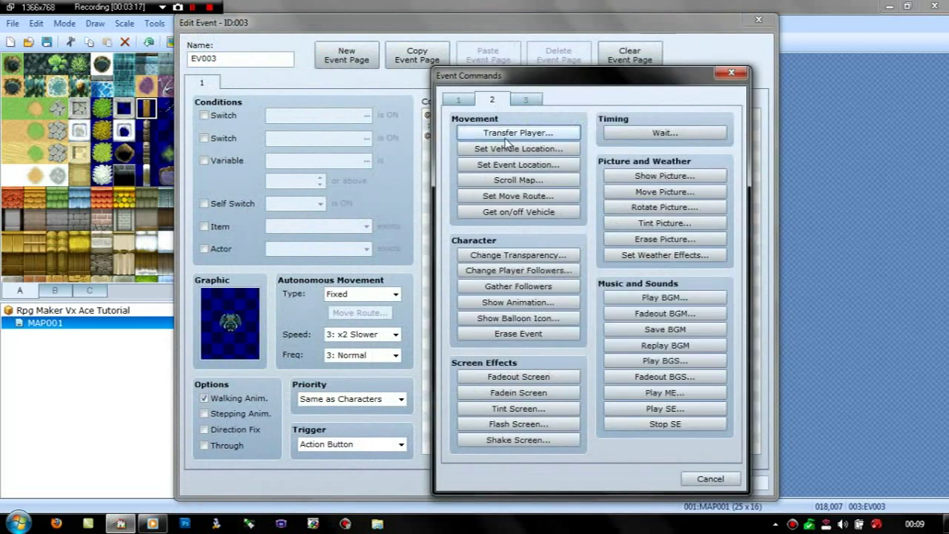
left_click(530, 102)
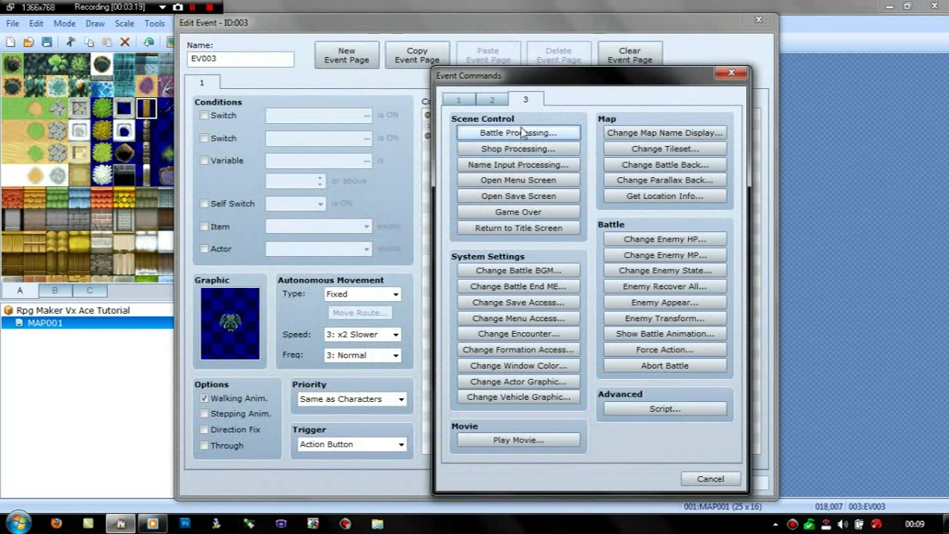
left_click(522, 133)
left_click(643, 245)
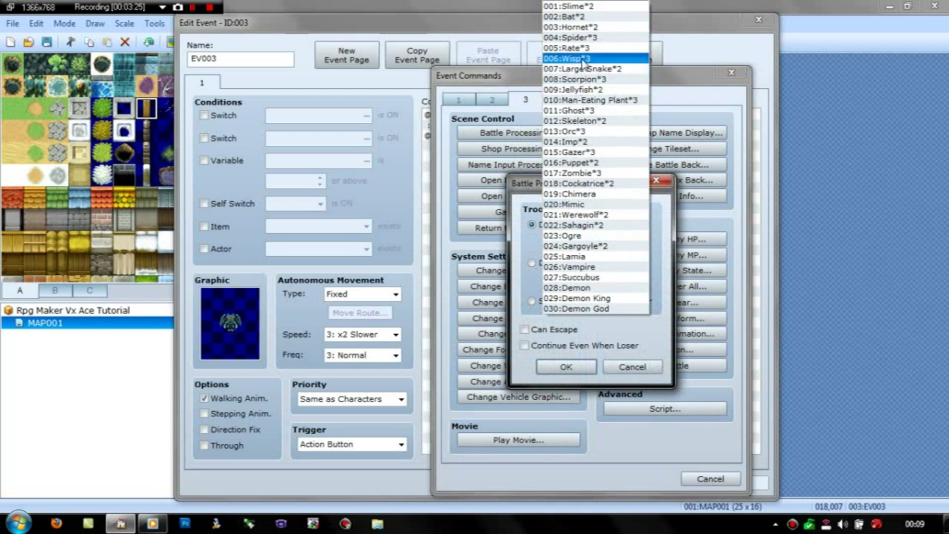
left_click(572, 142)
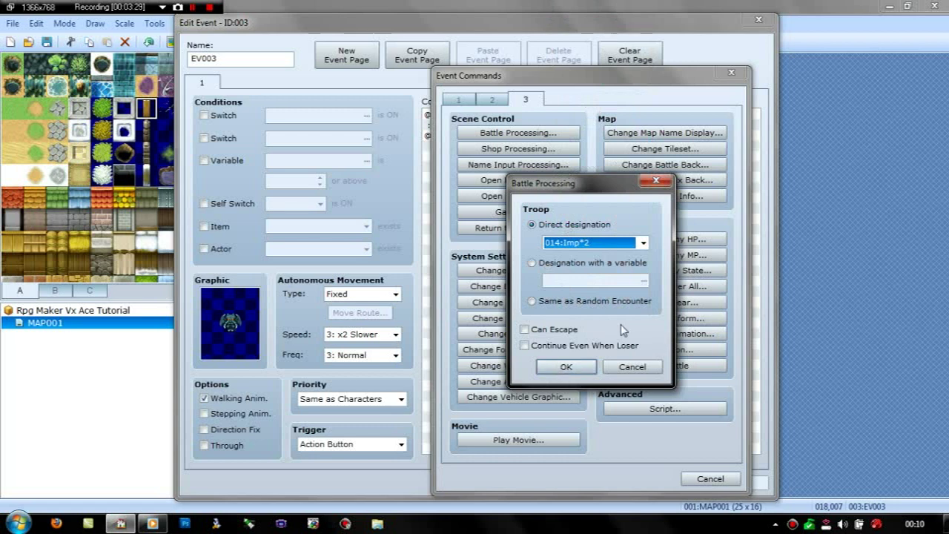
left_click(632, 366)
left_click(732, 73)
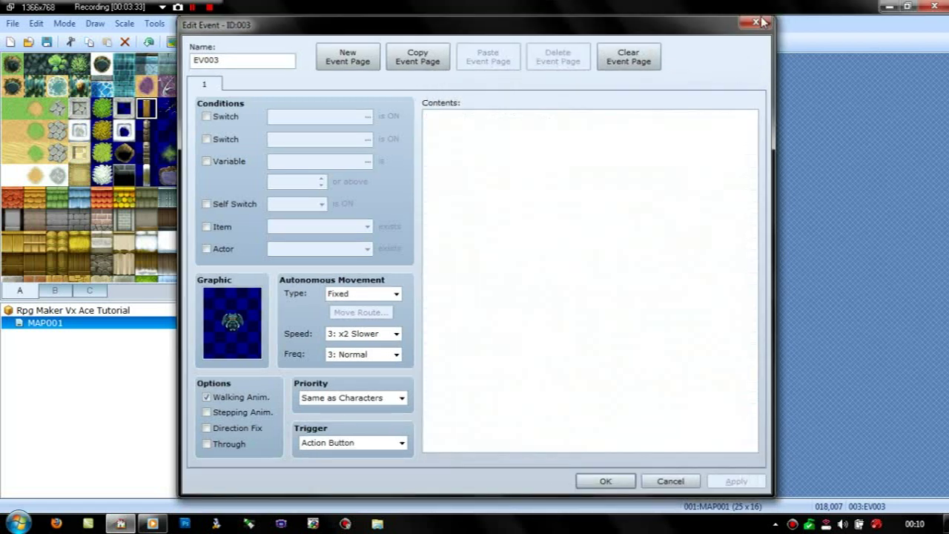
left_click(758, 20)
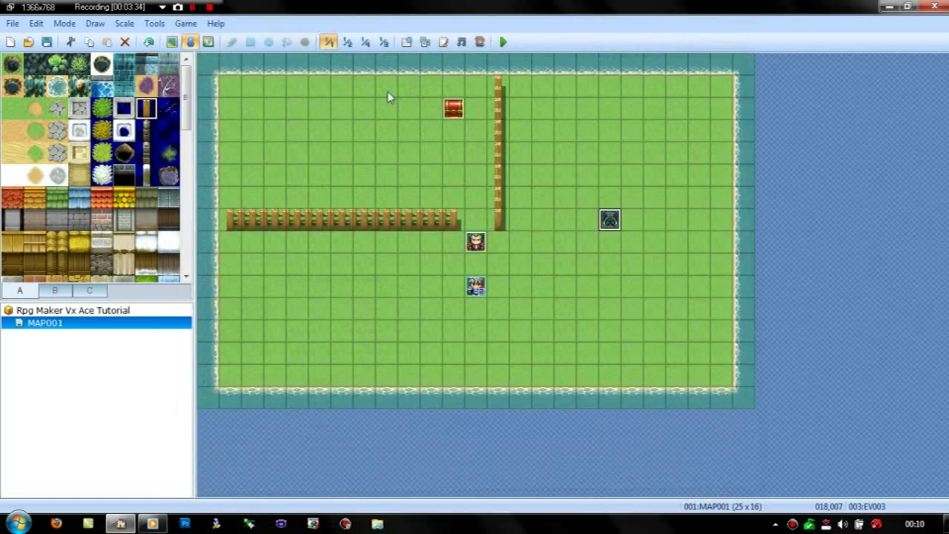
- Reduce the Imp*2 troop to a single imp in the middle of the battlefield, autoname the troop and save the database
left_click(407, 42)
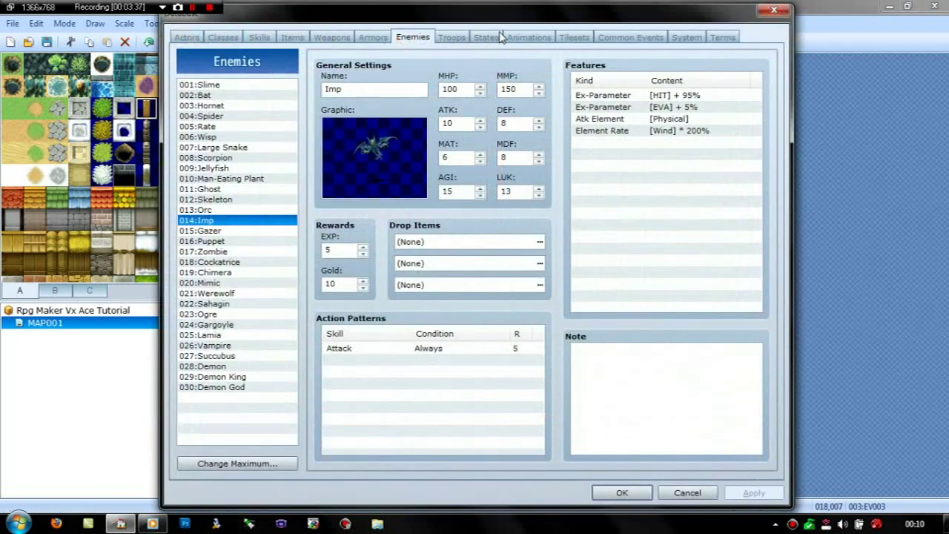
left_click(460, 38)
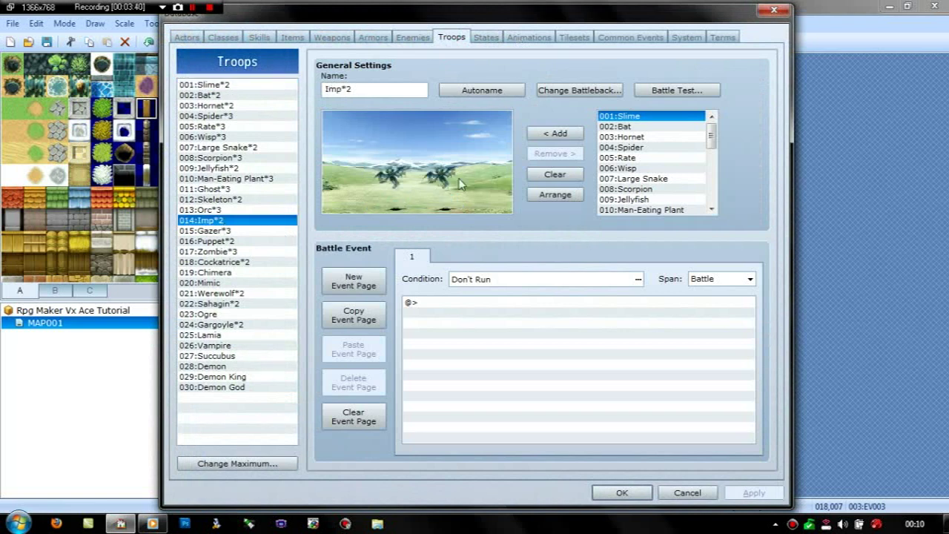
left_click(386, 182)
left_click(555, 154)
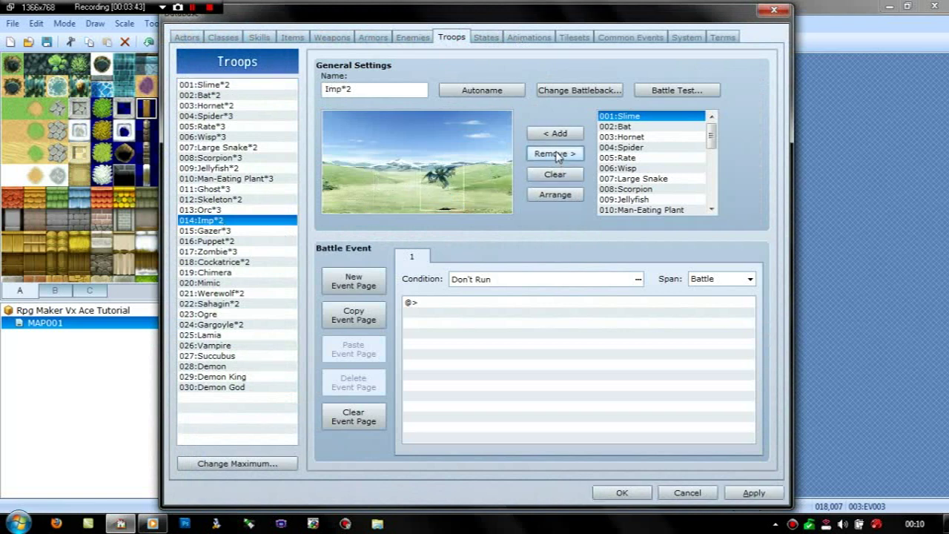
left_click_drag(442, 178, 416, 148)
left_click(454, 89)
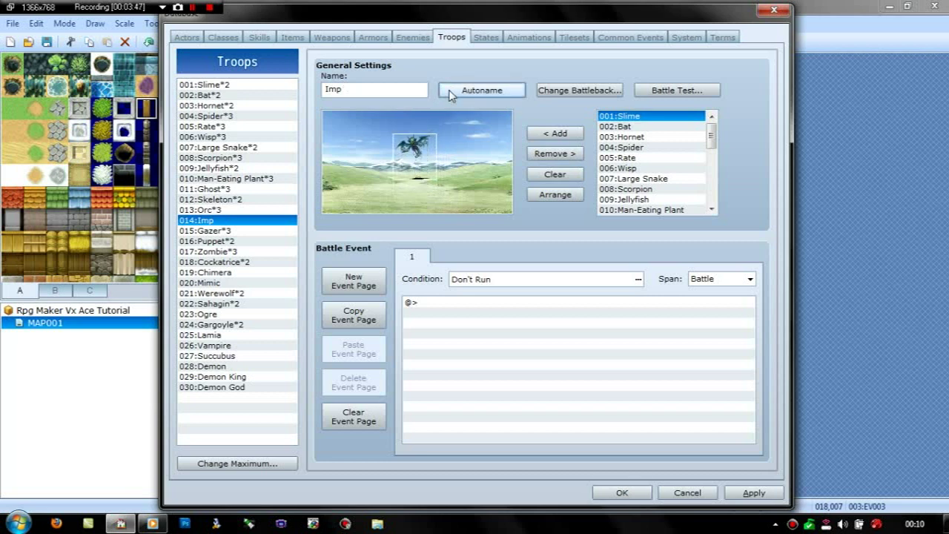
left_click(622, 493)
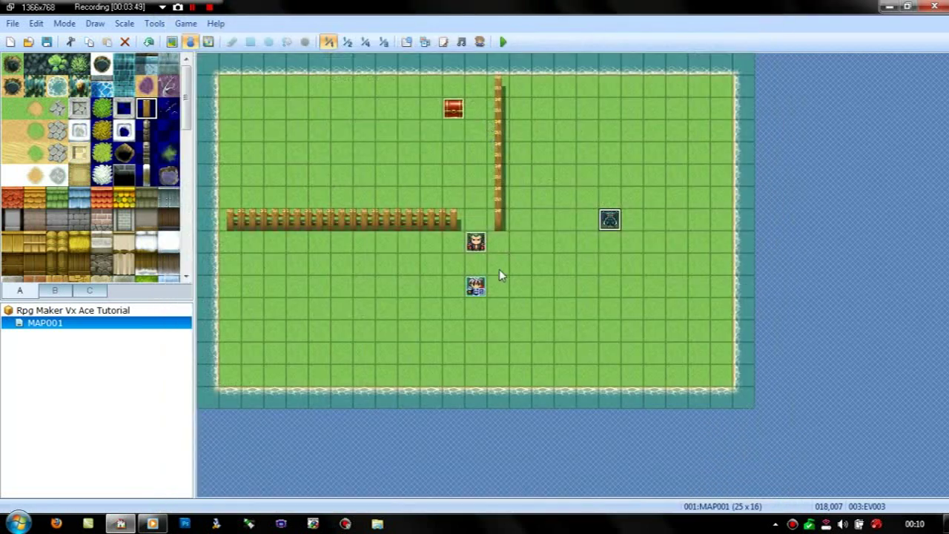
- Add a Battle Processing command with troop 014:Imp after the gargoyle event's message, leaving Can Escape disabled
double_click(613, 220)
double_click(474, 142)
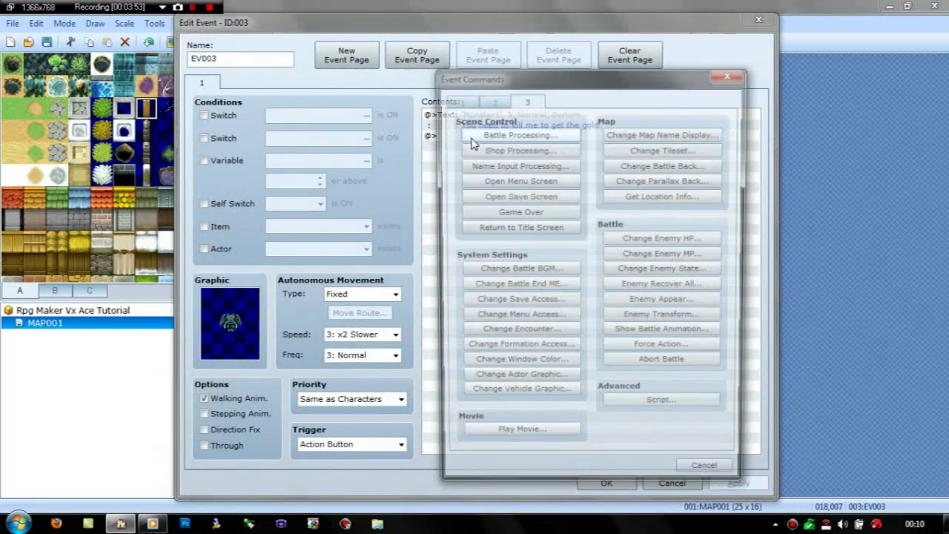
left_click(488, 132)
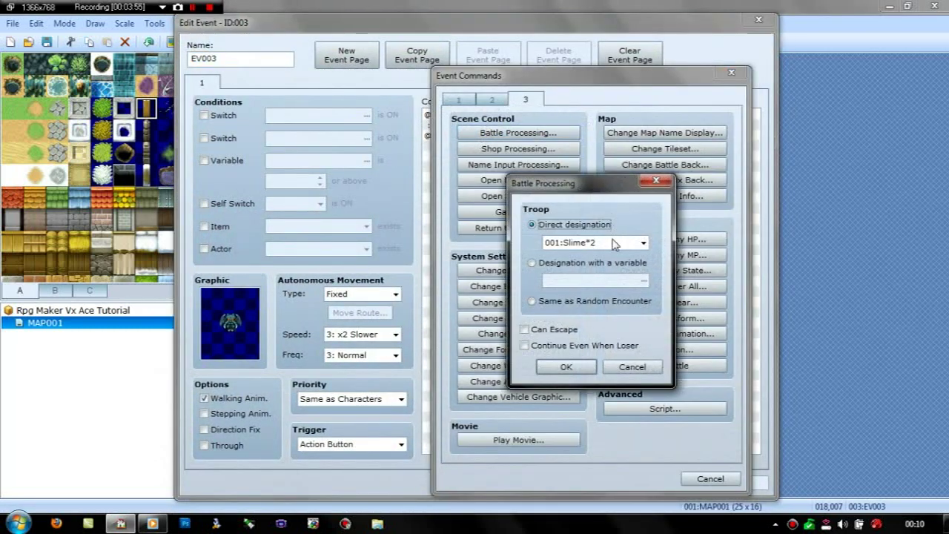
left_click(616, 242)
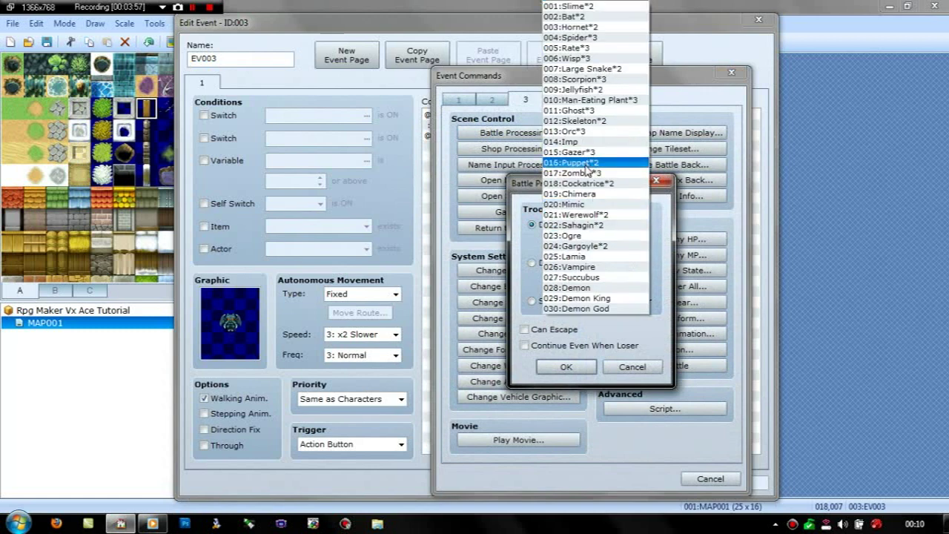
left_click(582, 142)
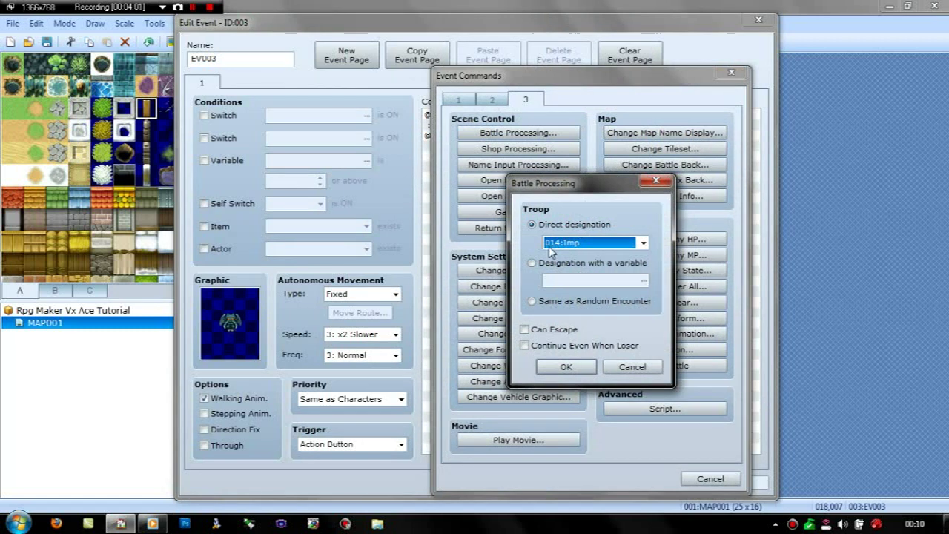
left_click(526, 330)
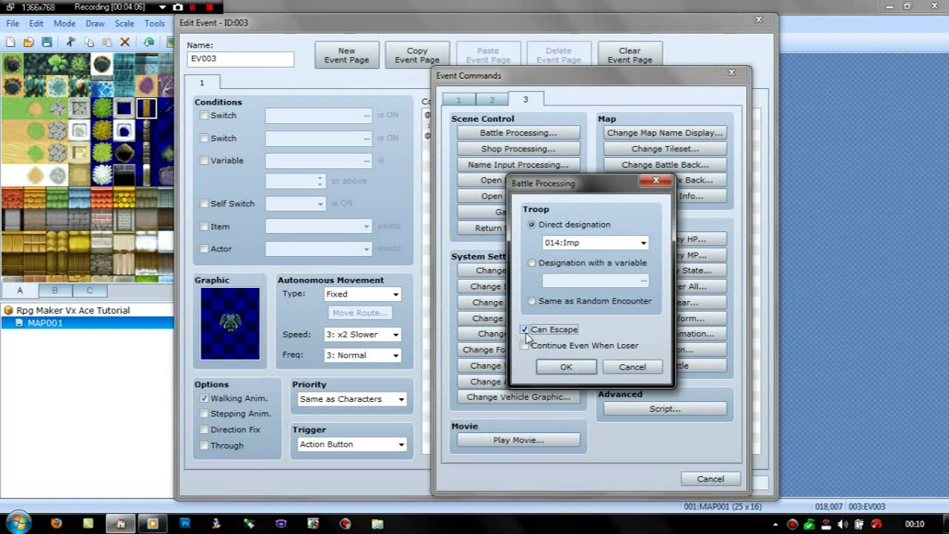
left_click(526, 330)
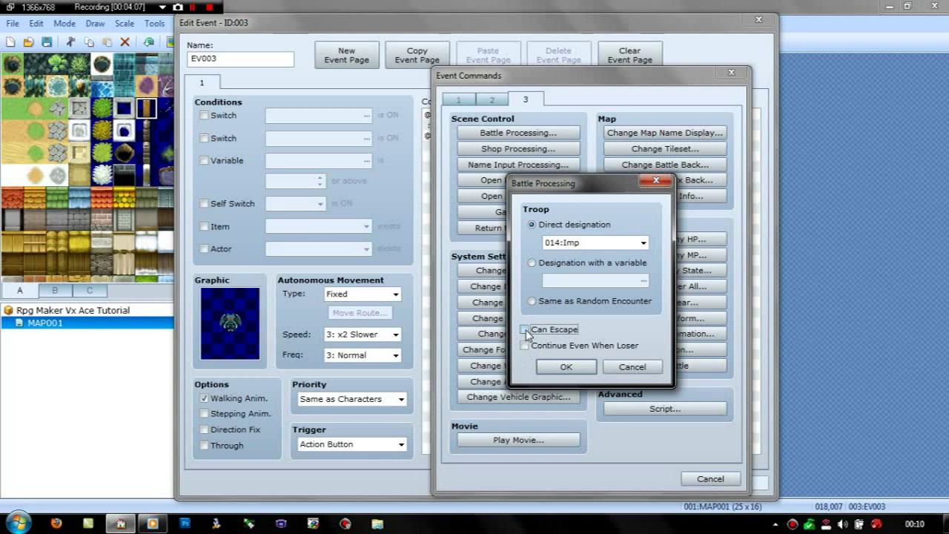
left_click(567, 368)
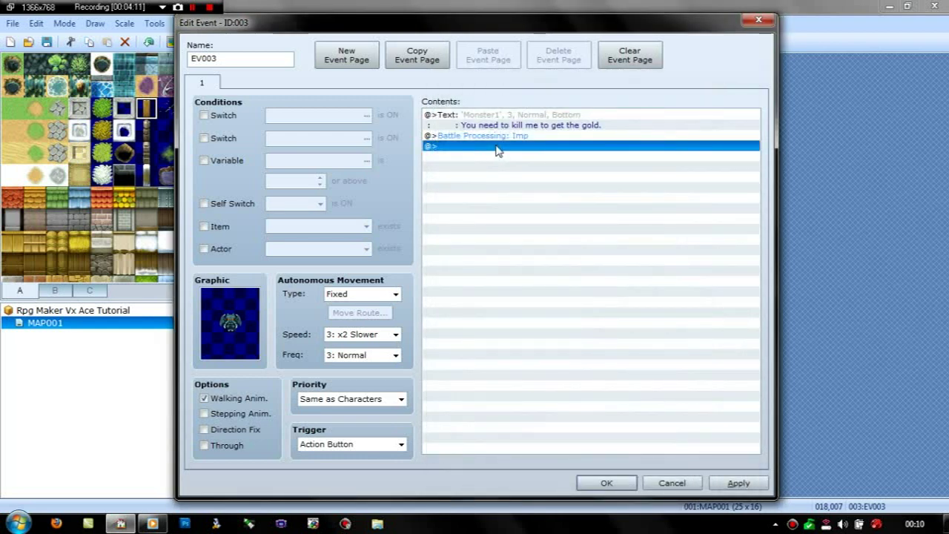
- Add a Show Text after the battle with the green Monster1 face, reading "You are tougher than i thought, go and claim your prize"
double_click(496, 146)
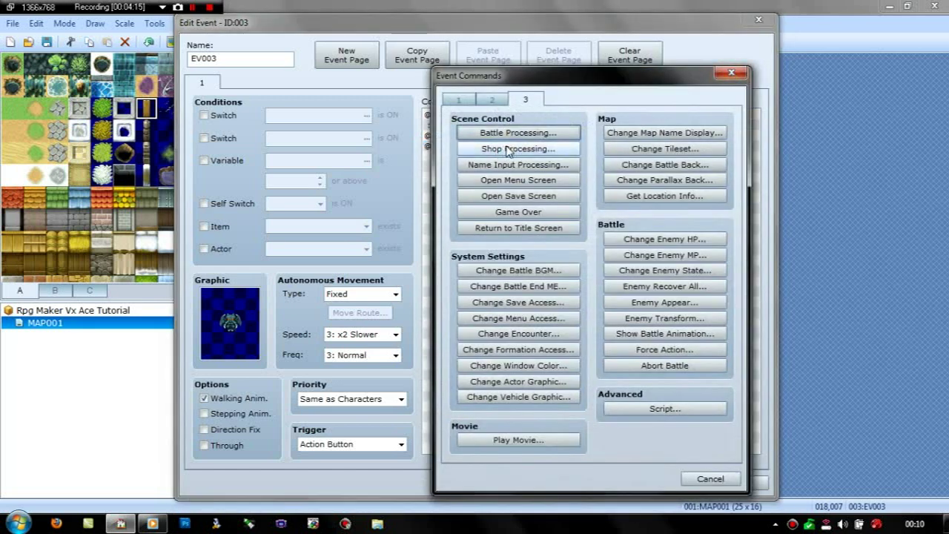
left_click(465, 101)
double_click(495, 135)
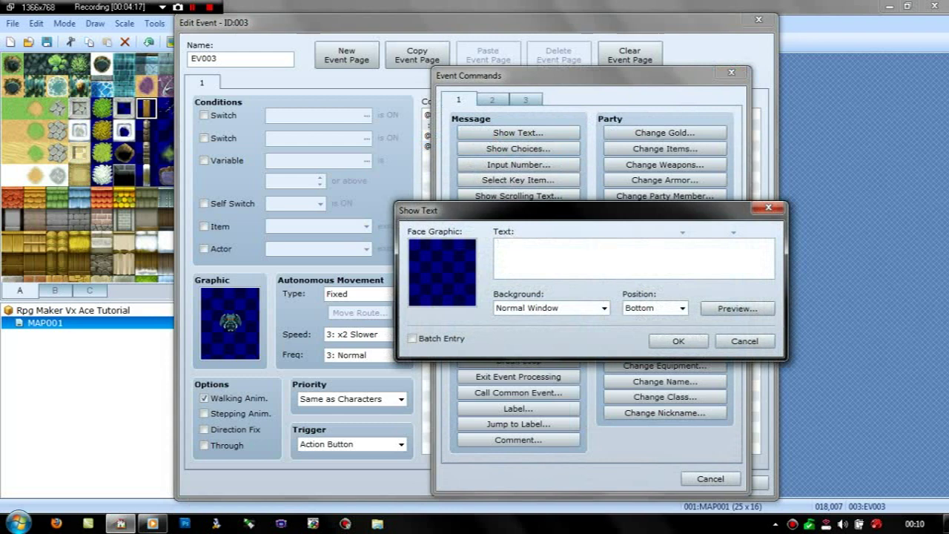
double_click(448, 287)
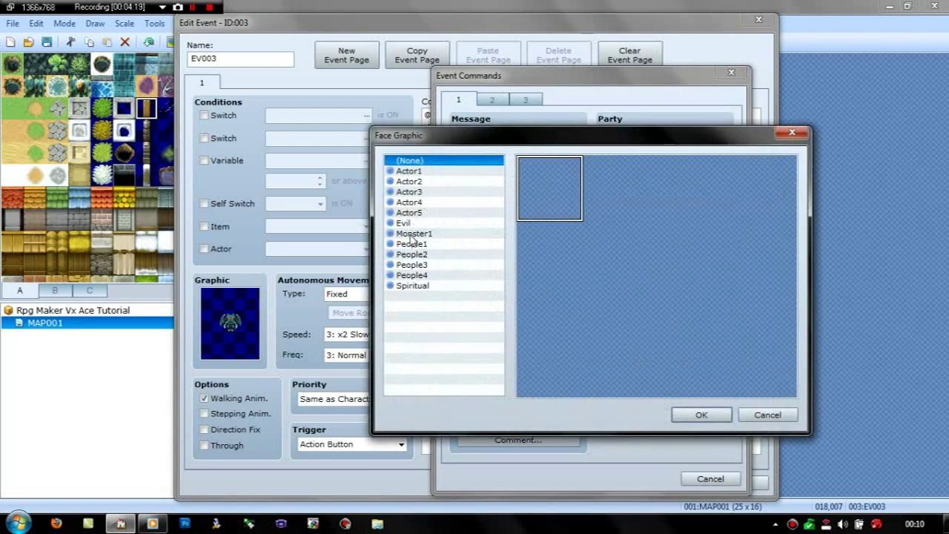
left_click(412, 234)
left_click(740, 188)
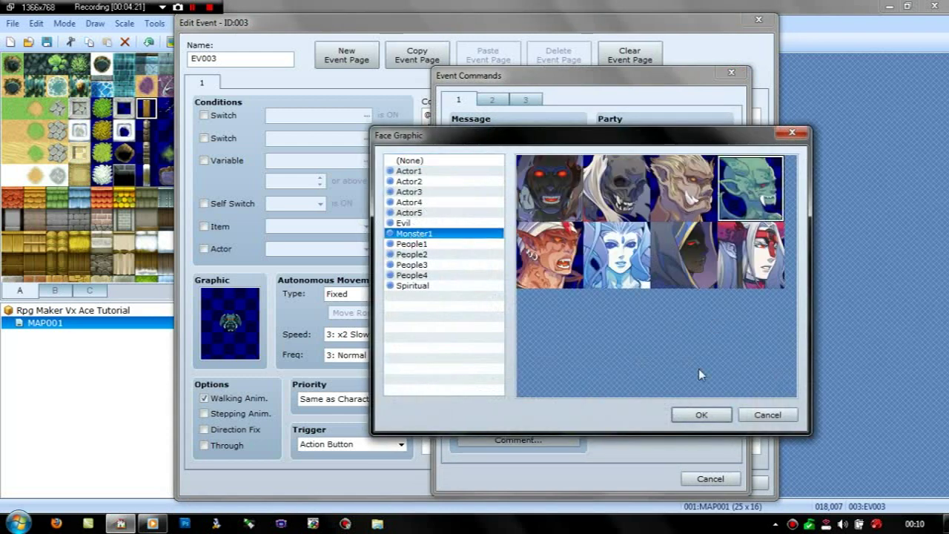
left_click(690, 415)
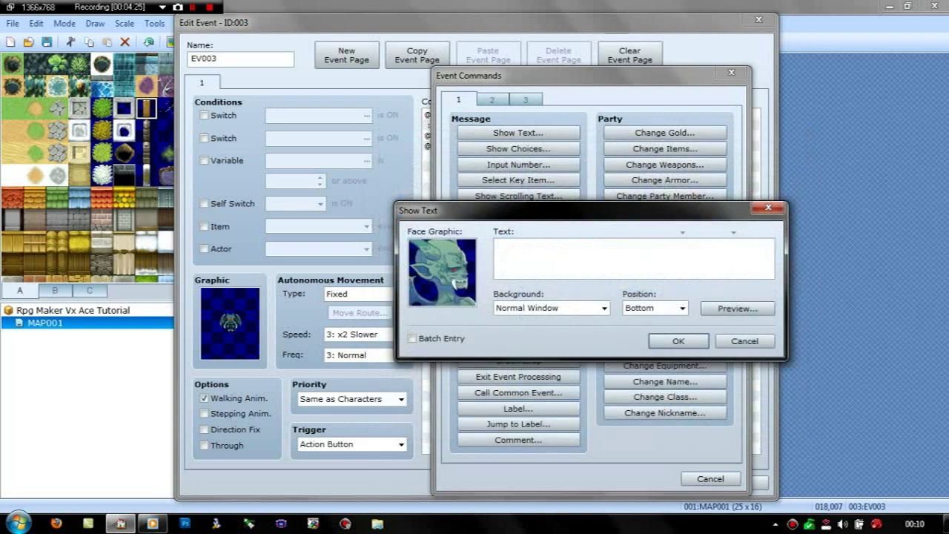
type("ugh")
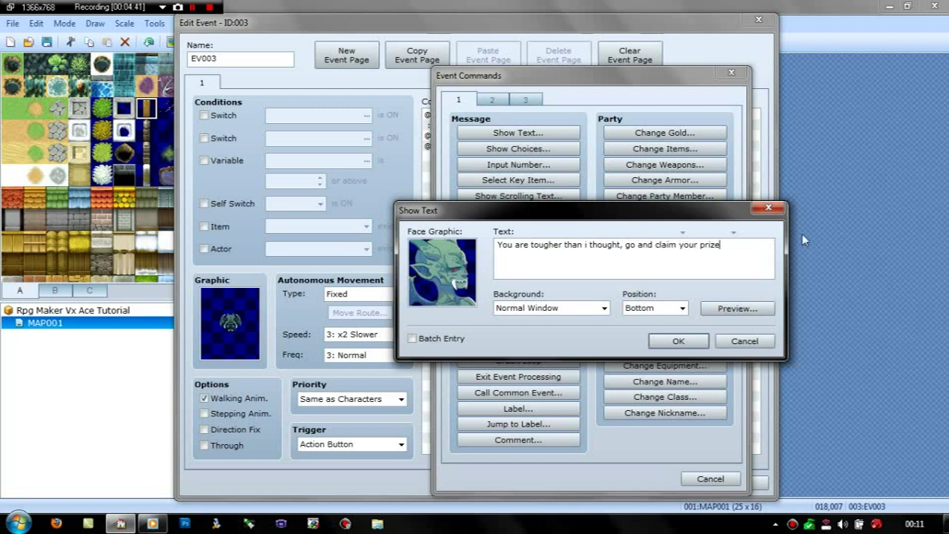
- Preview the post-battle message, break its line before "claim your prize", and preview it again
left_click(733, 308)
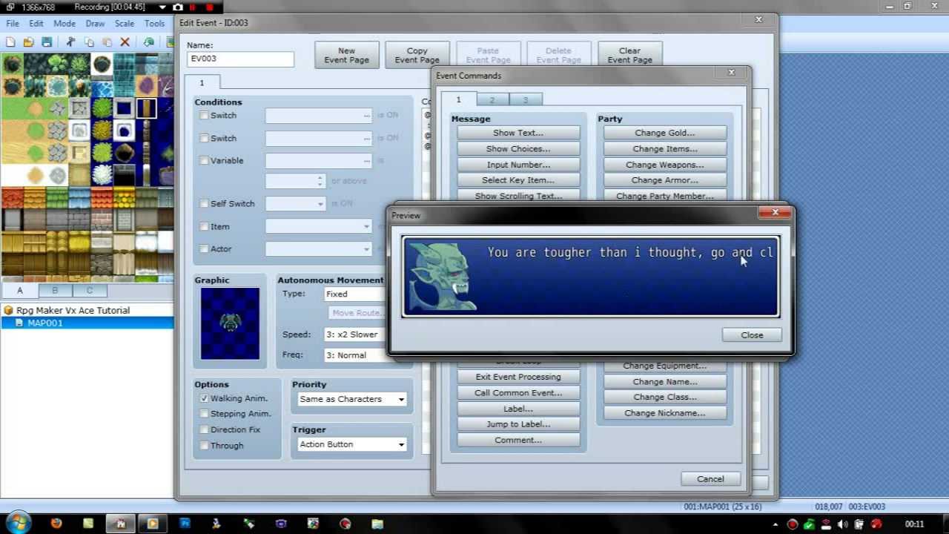
left_click(753, 334)
left_click(657, 245)
key("Return")
left_click(724, 310)
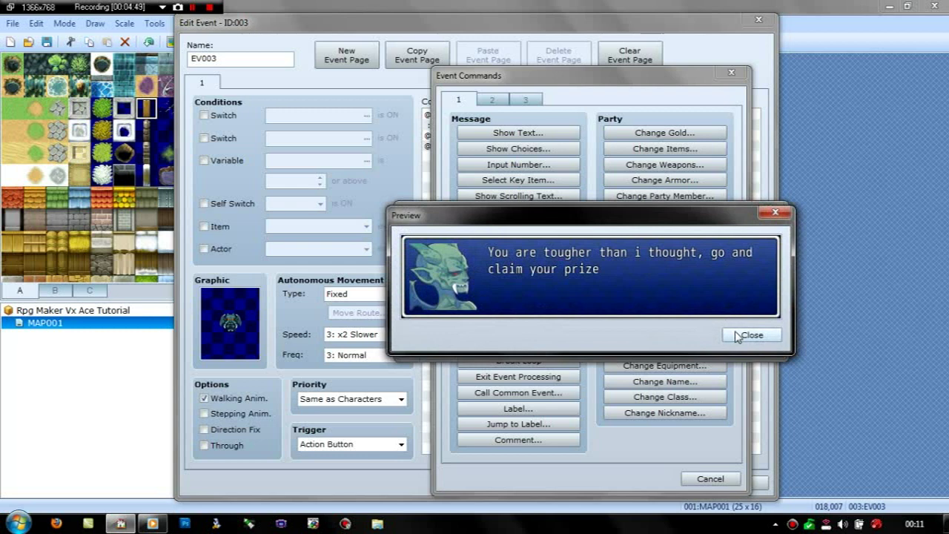
left_click(731, 334)
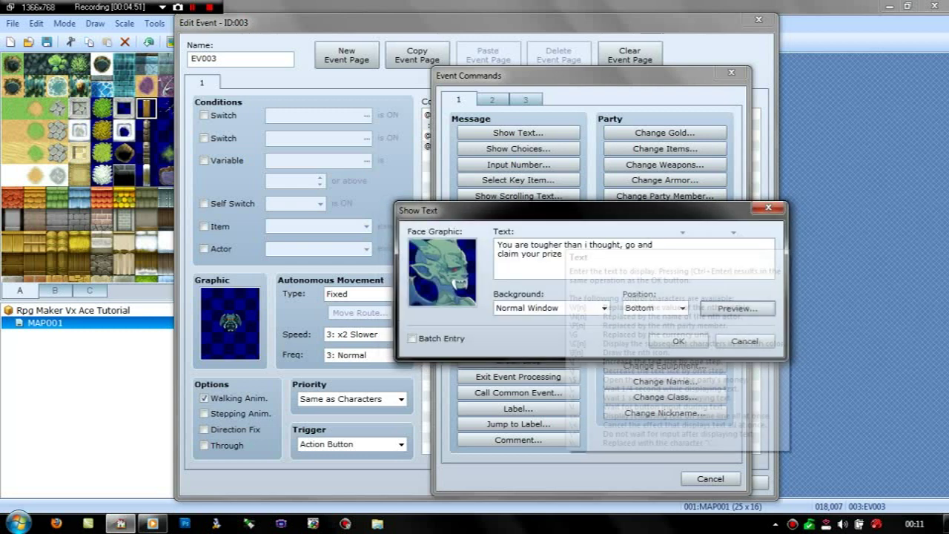
- Put the colour code \c[2] at the start of the post-battle message and preview it
left_click(497, 245)
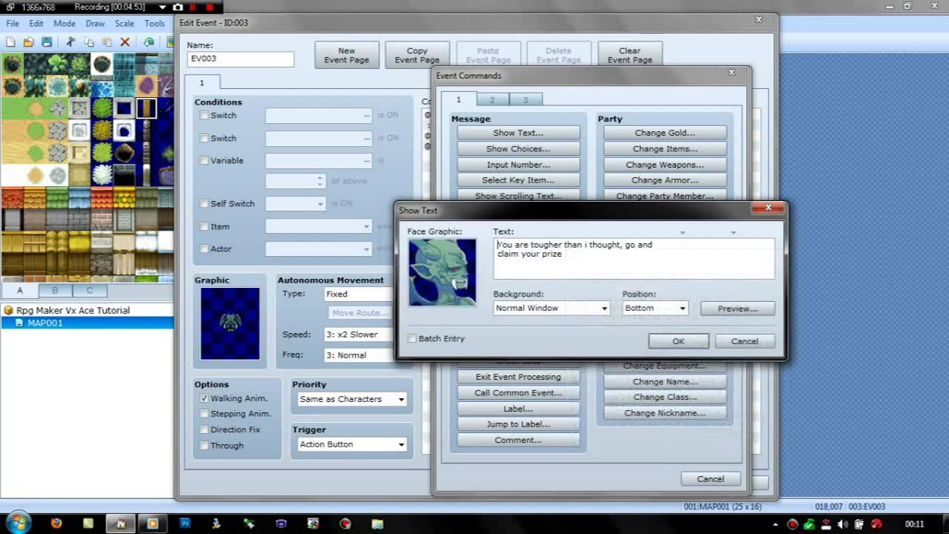
type("\\c[")
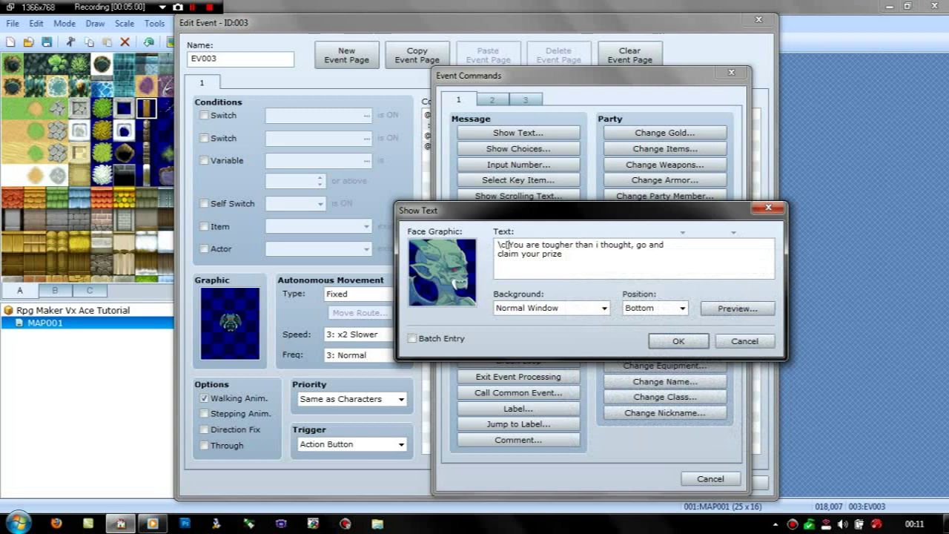
type("2]")
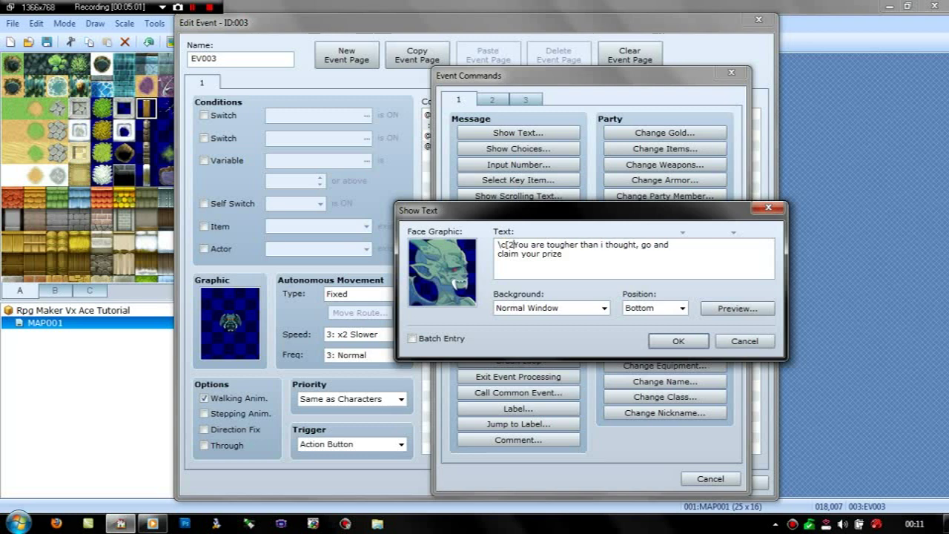
left_click(740, 309)
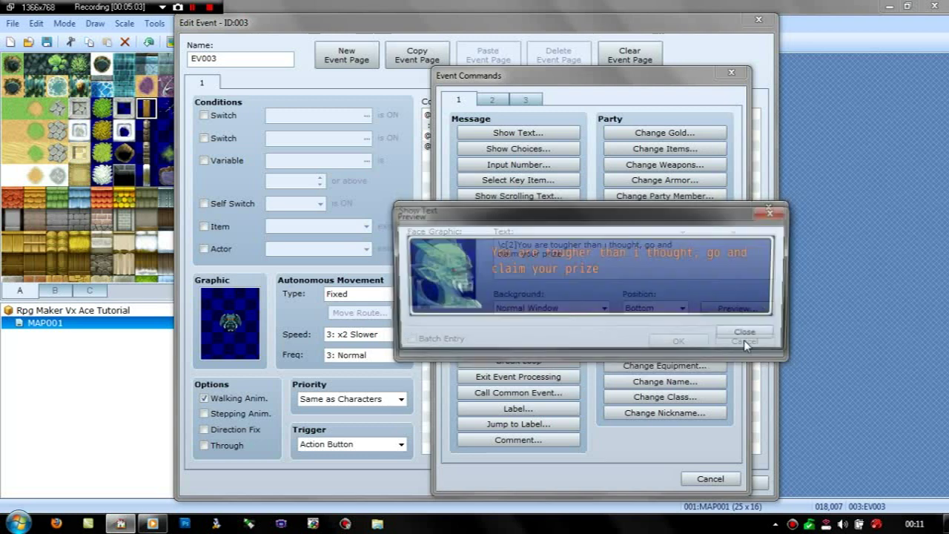
left_click(752, 334)
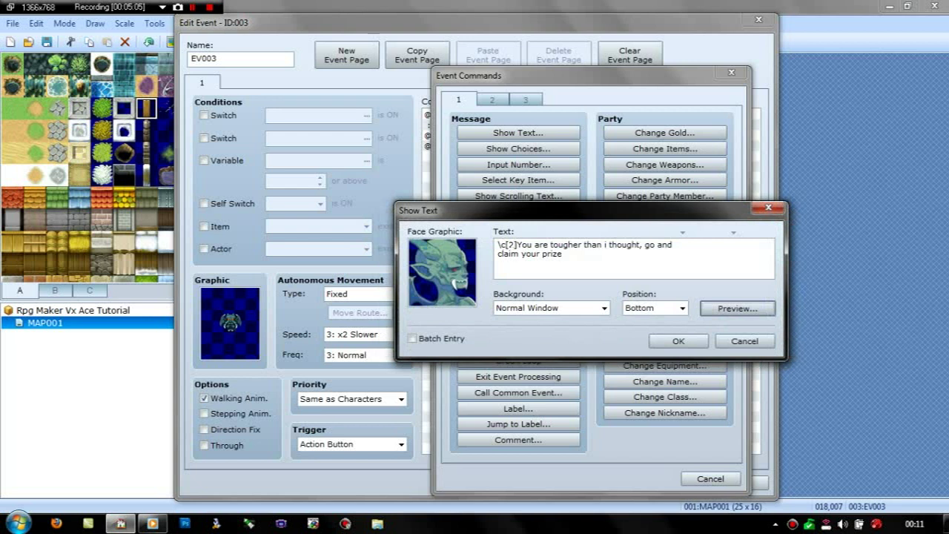
- Remove the \c[2] colour code from the start of the message and preview it
left_click_drag(517, 244, 444, 260)
key("Up")
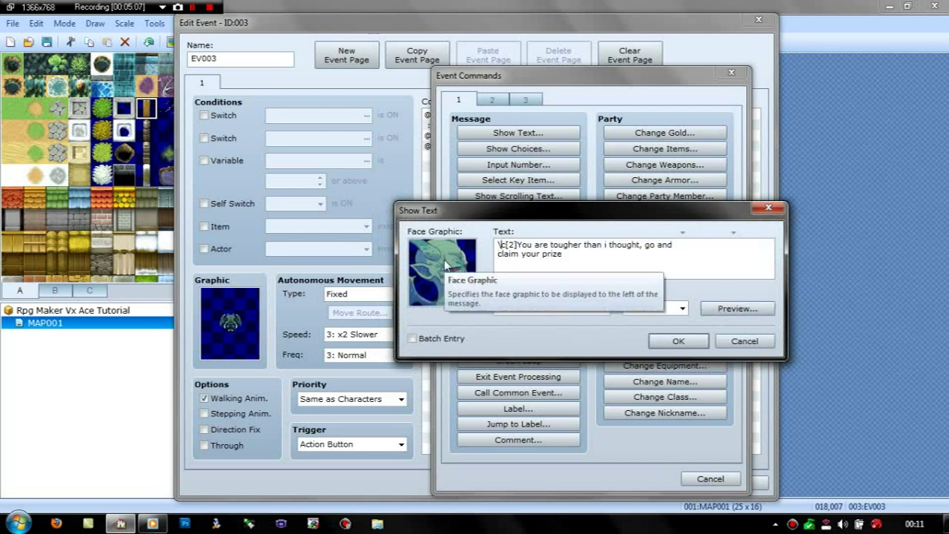
key("Delete")
key("Delete")
key("Delete")
key("Delete")
key("Delete")
left_click(734, 308)
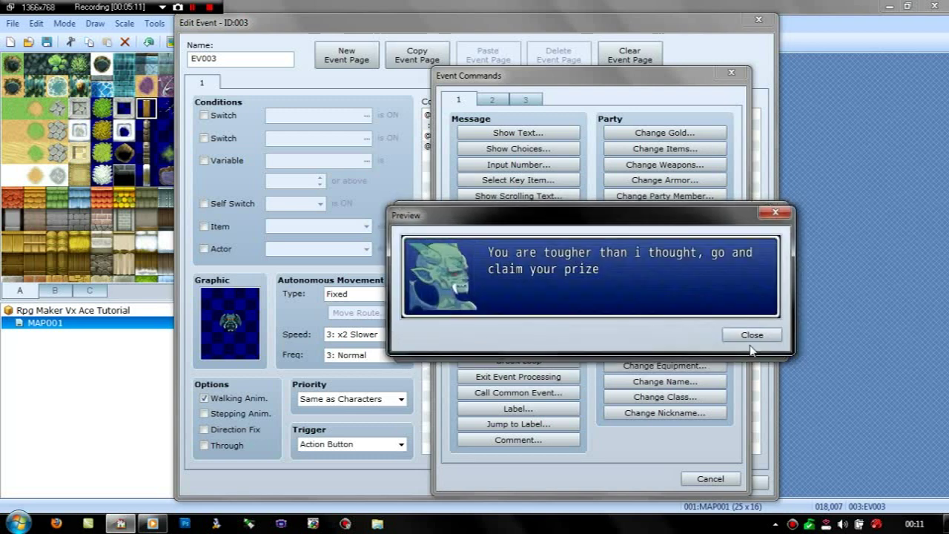
left_click(753, 335)
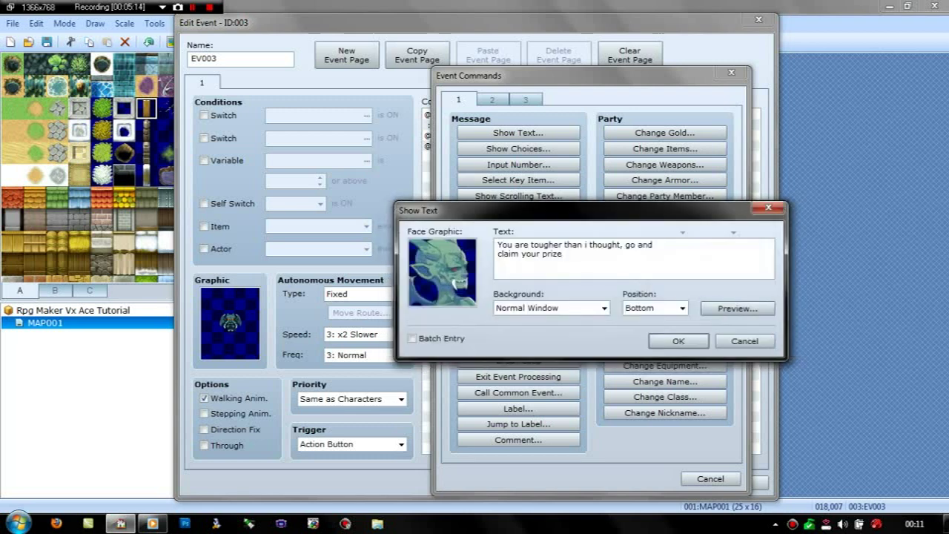
- End the post-battle message with a period, confirm it, and add a faceless text reading "*he collapses*" after it
left_click(678, 341)
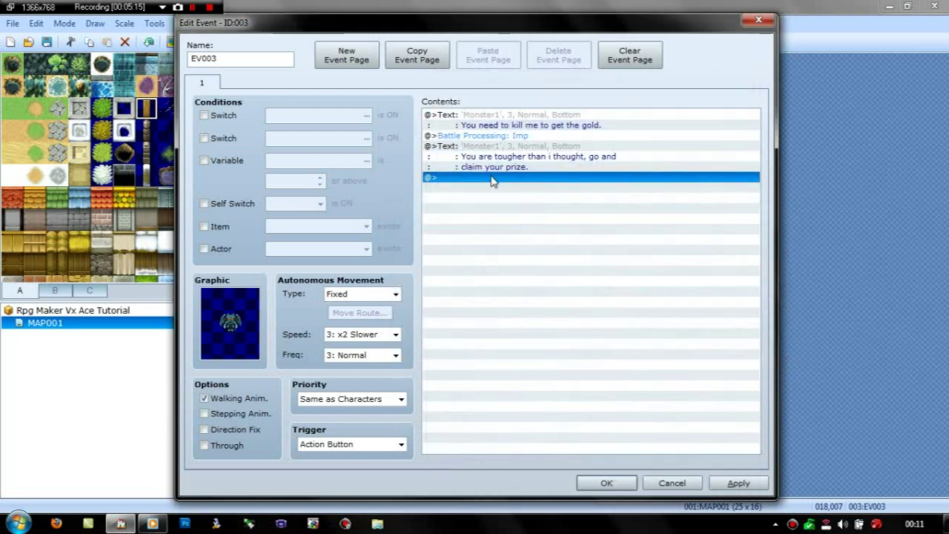
double_click(500, 183)
left_click(500, 133)
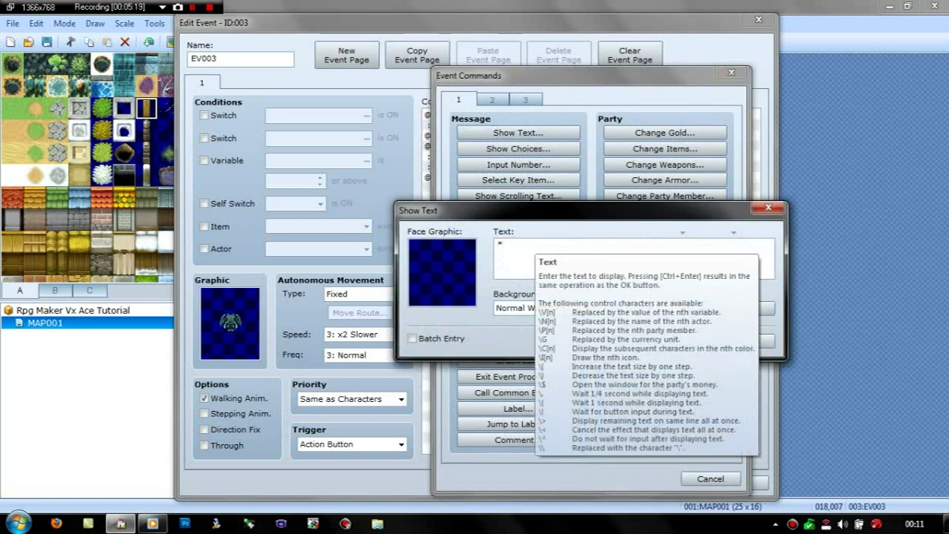
type("*he collapses*")
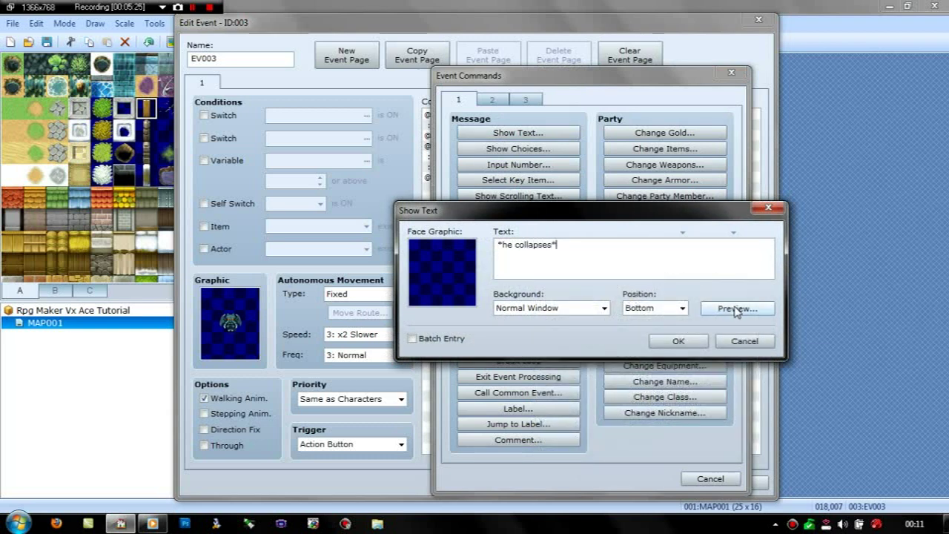
left_click(678, 340)
left_click(468, 181)
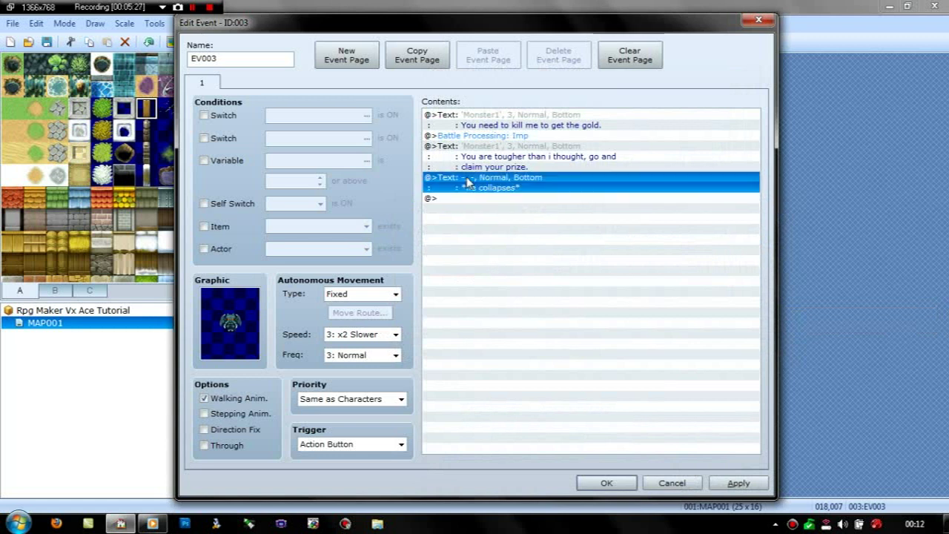
- Add a Control Switches command at the end of the event, naming switch 0001 "Imp Killed" and turning it ON
left_click(469, 199)
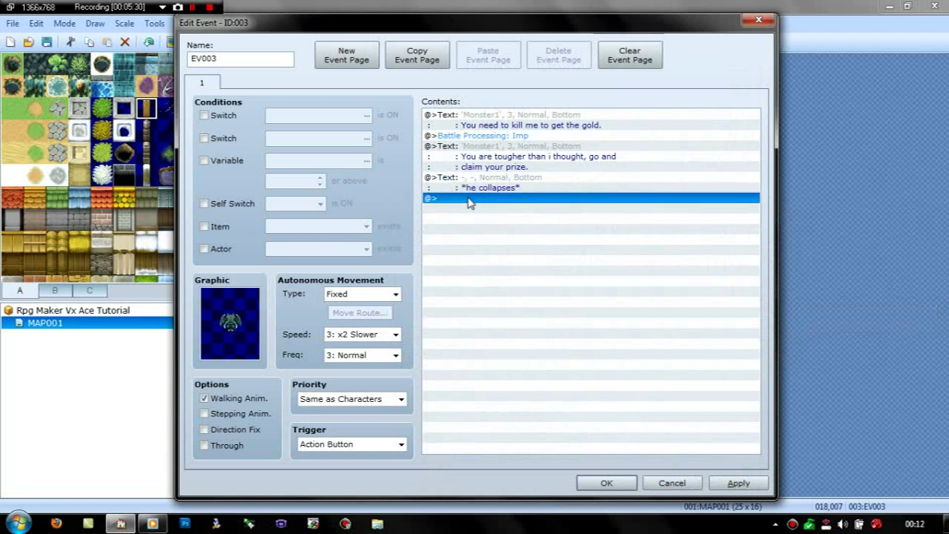
double_click(469, 199)
left_click(490, 239)
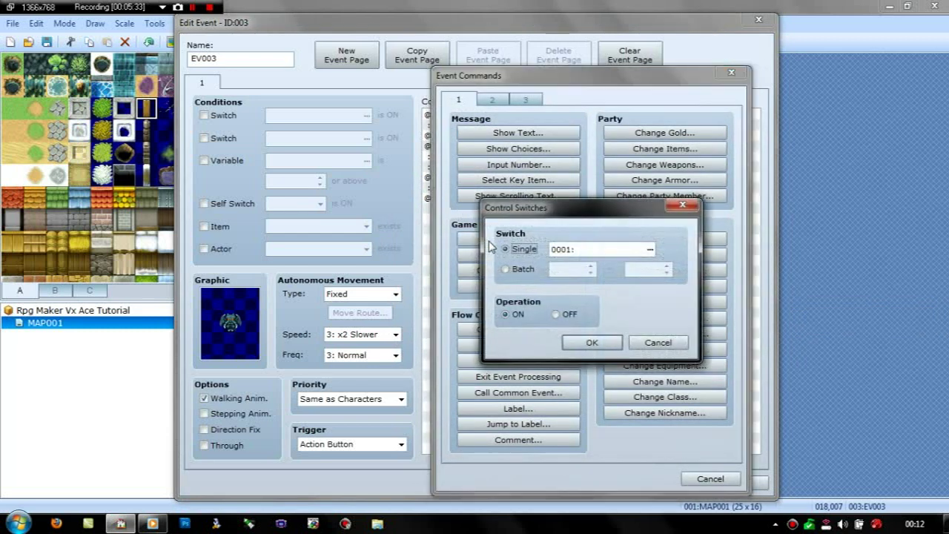
left_click(649, 249)
double_click(604, 168)
left_click(610, 250)
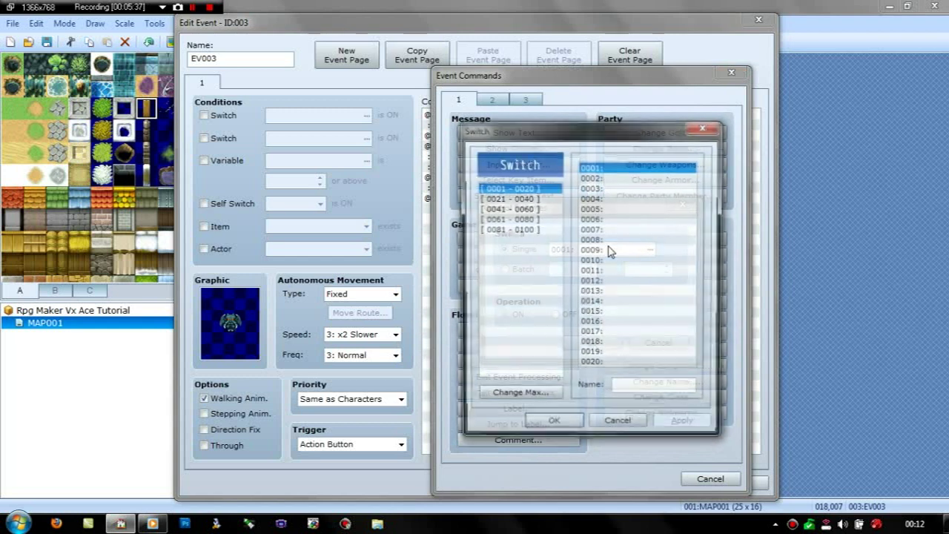
type("Imp")
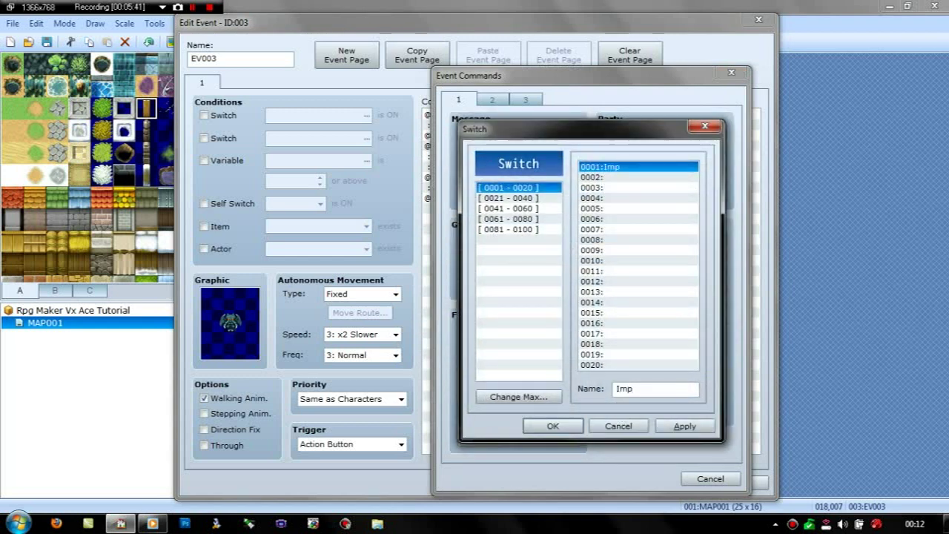
type(" Killed")
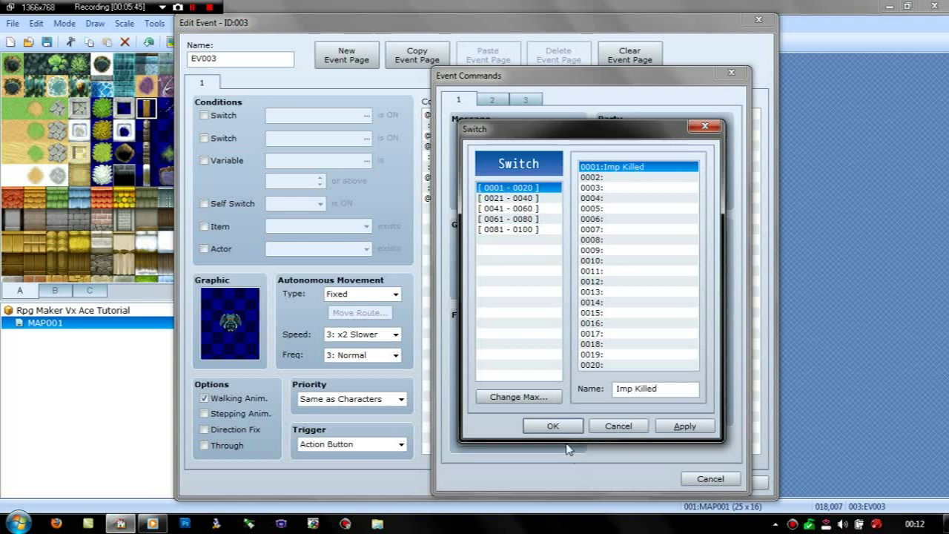
left_click(567, 429)
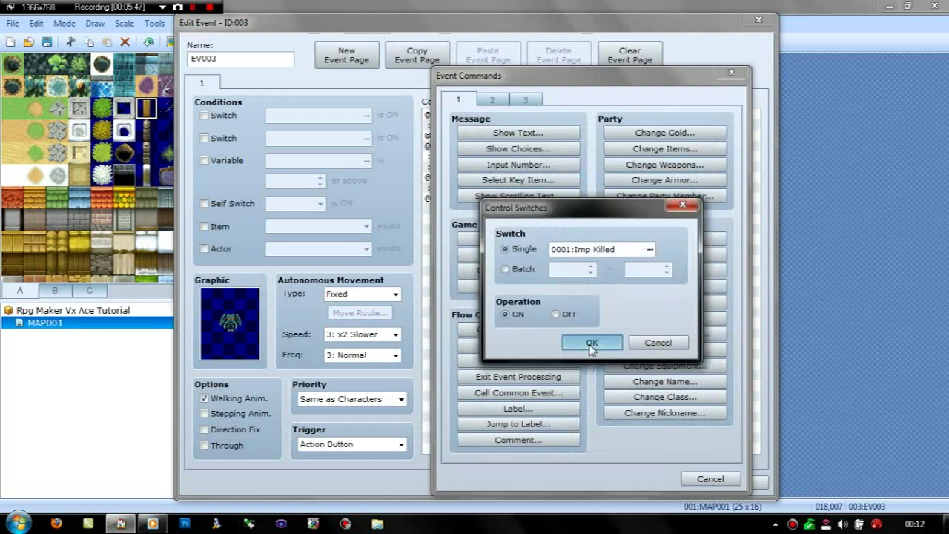
left_click(592, 342)
- Give the gargoyle event a second page conditioned on switch 0001:Imp Killed, holding the "*he collapses*" text moved from page 1
left_click(347, 61)
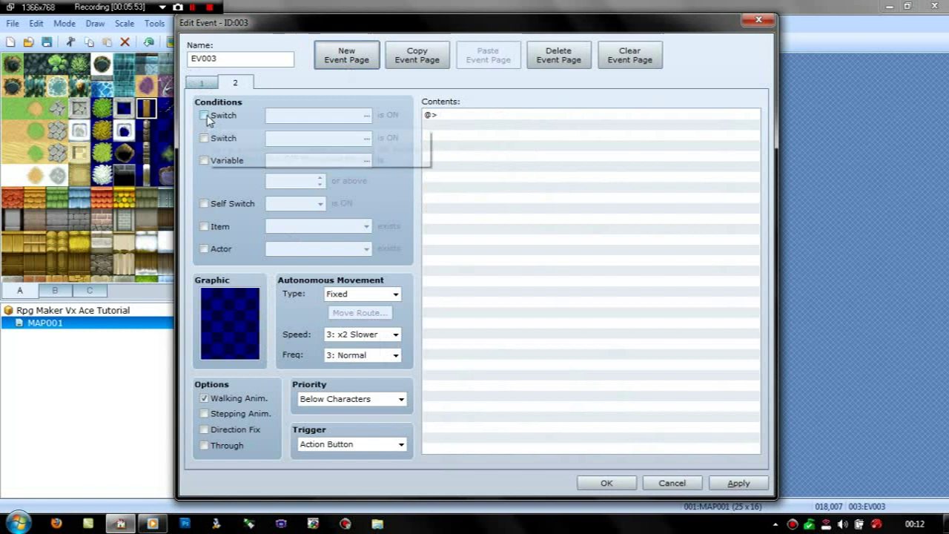
left_click(199, 83)
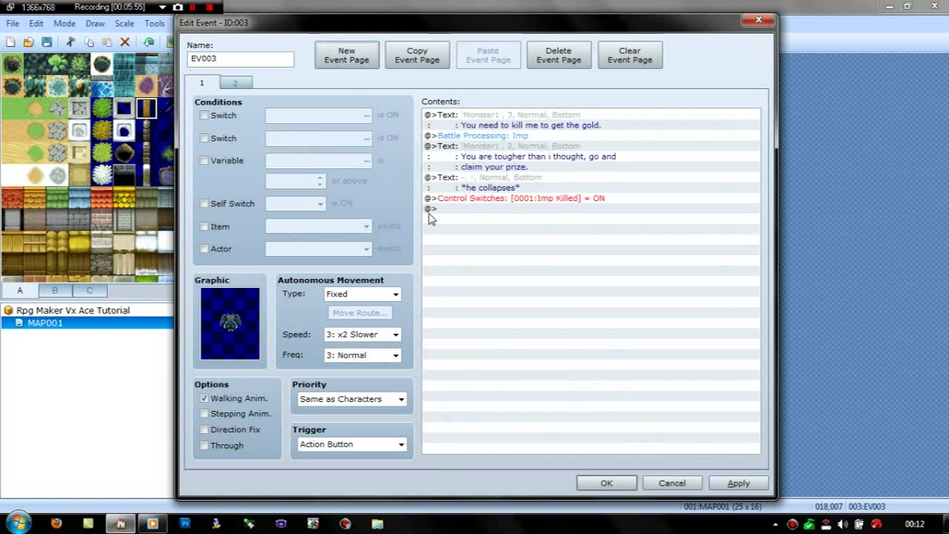
left_click(473, 182)
key("Delete")
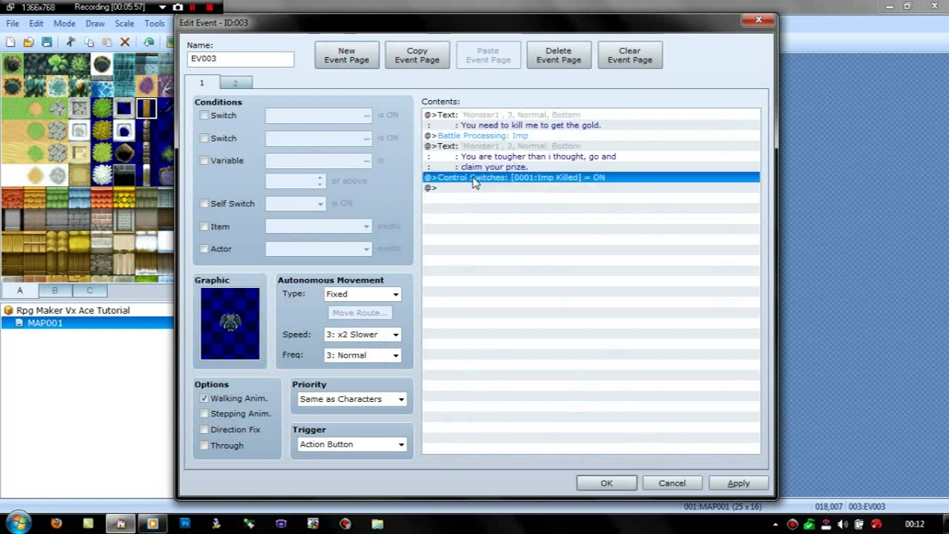
left_click(236, 83)
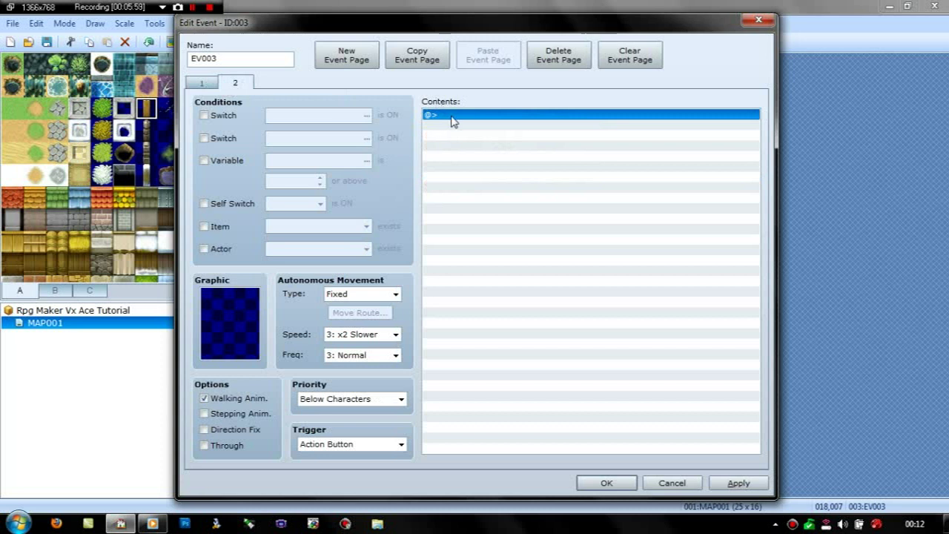
key("ctrl+v")
left_click(210, 119)
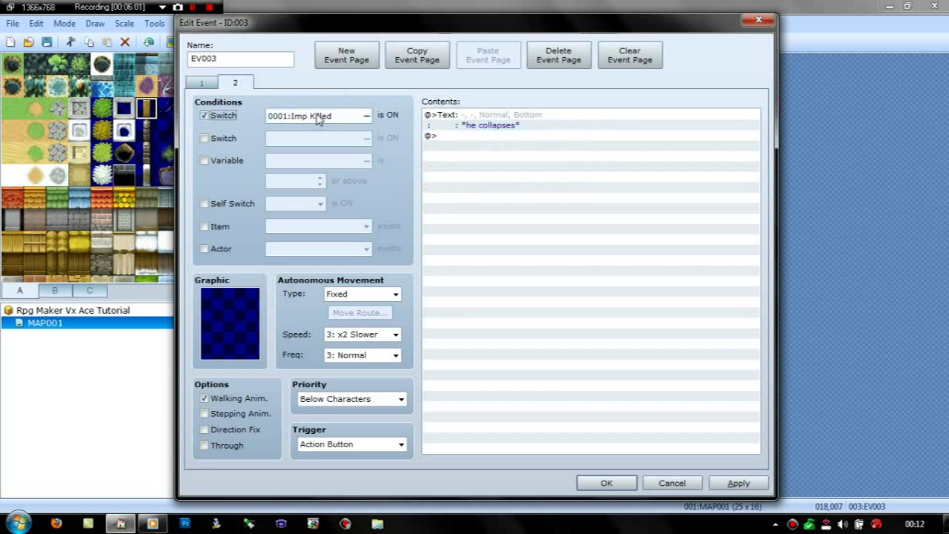
left_click(605, 483)
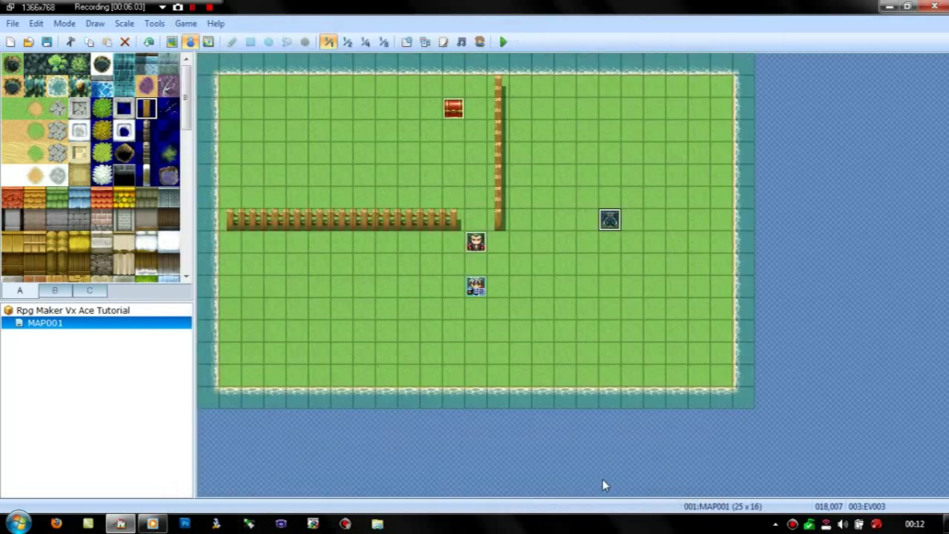
- Add a second page to the green-haired guard's event with his Evil sprite, stepping animation enabled, and switch 0001:Imp Killed as the condition
left_click(478, 247)
double_click(478, 247)
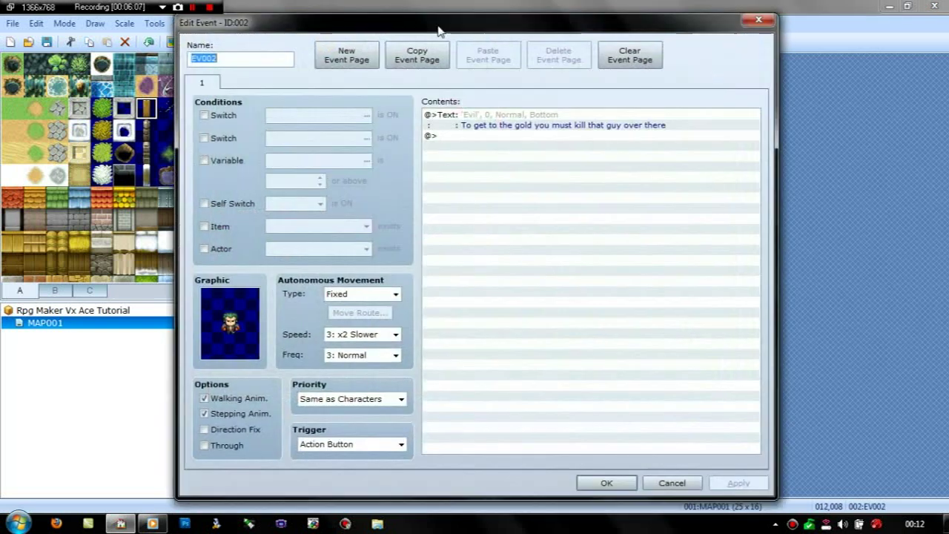
left_click(346, 55)
double_click(225, 318)
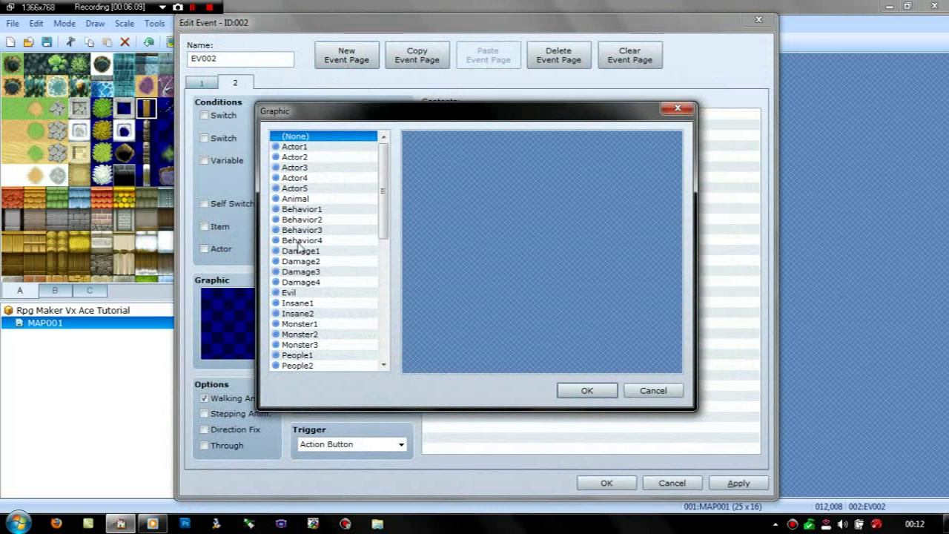
left_click(292, 295)
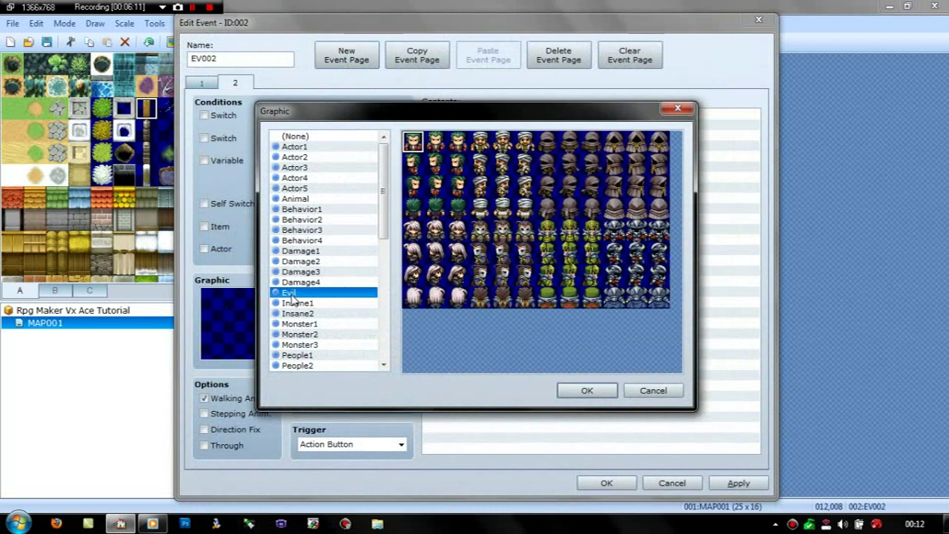
left_click(435, 140)
left_click(578, 390)
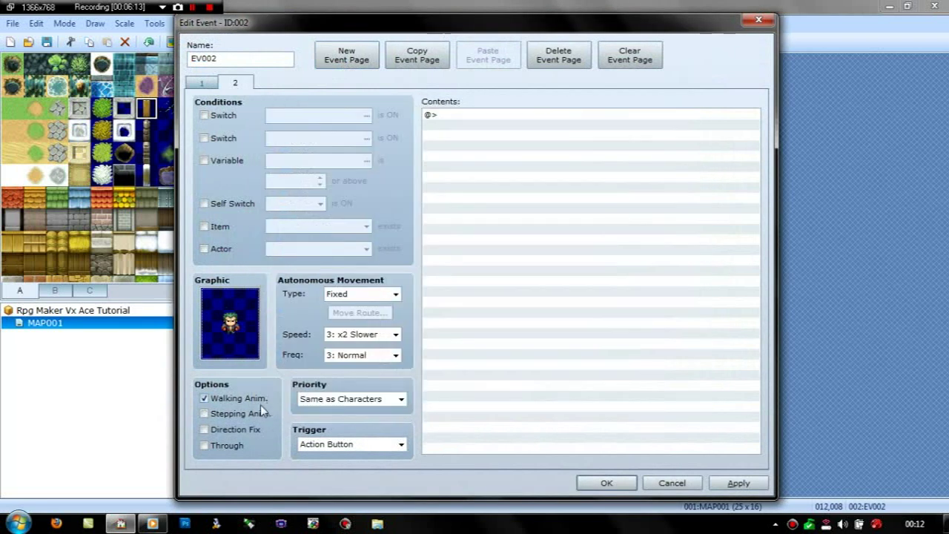
left_click(205, 413)
left_click(205, 116)
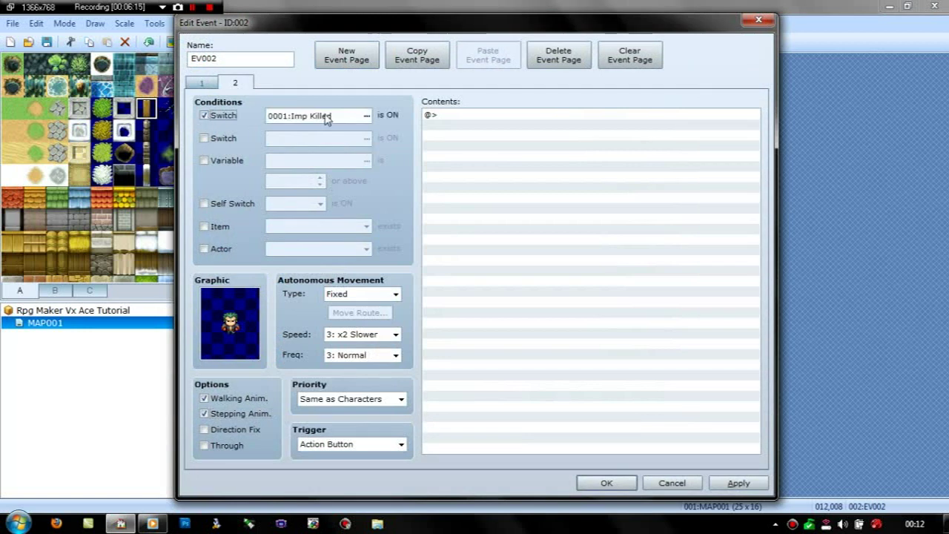
- Add a text command to the guard's second page reading "Well done! grab the gold!" with the green-haired Evil face
double_click(478, 117)
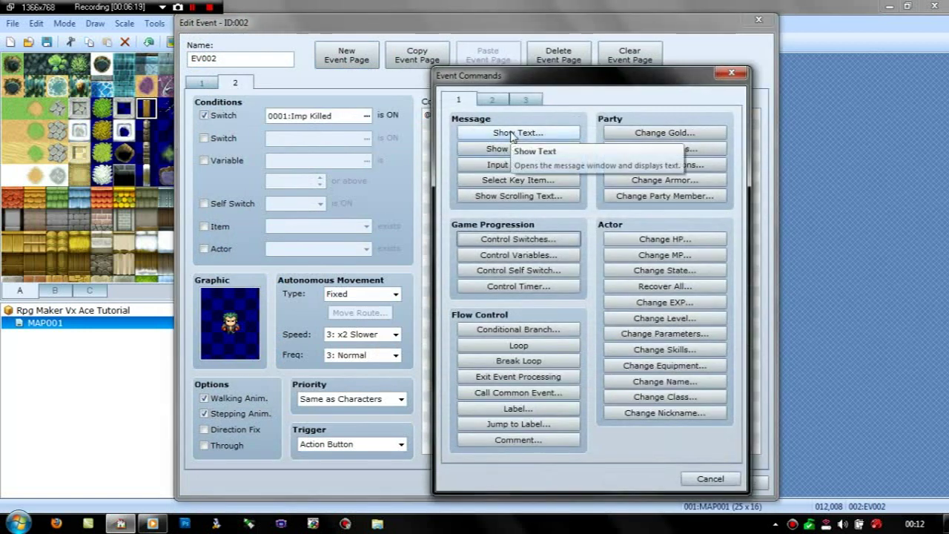
left_click(512, 133)
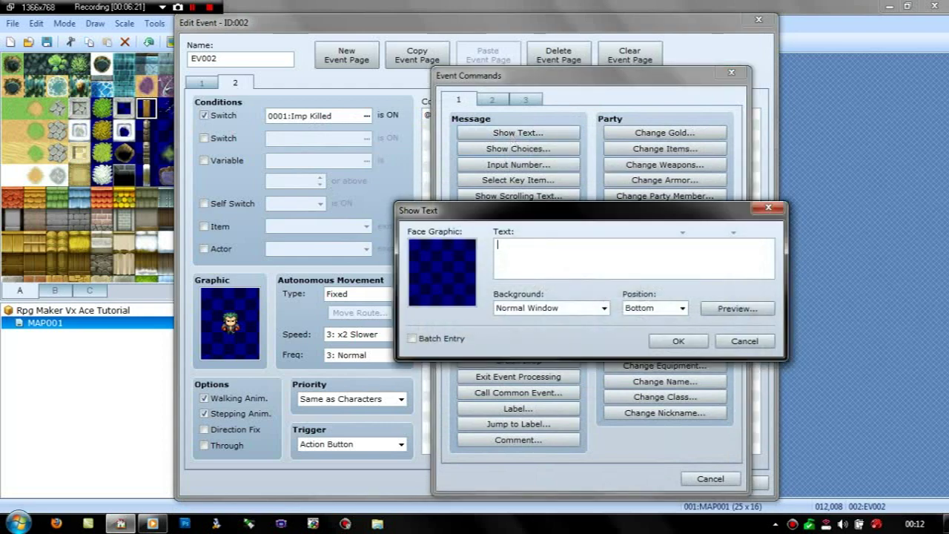
double_click(437, 266)
left_click(409, 223)
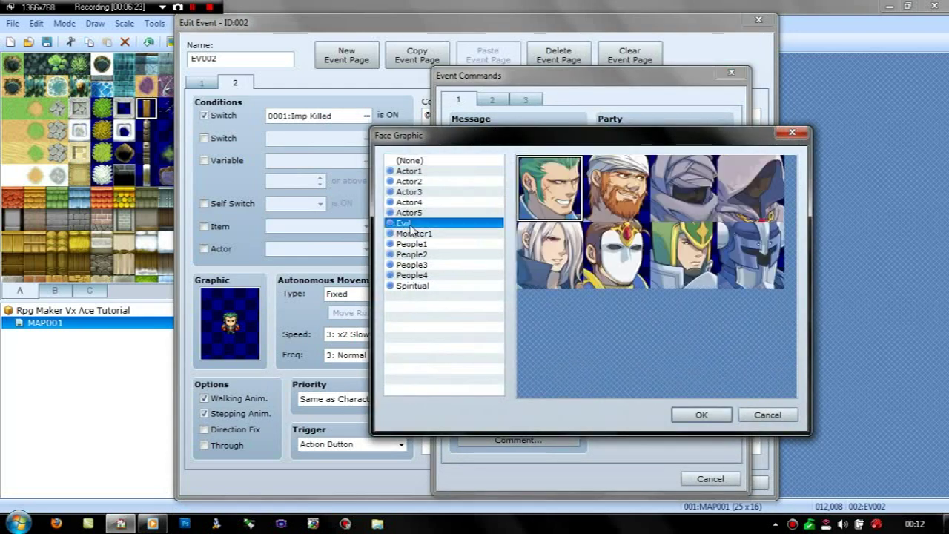
left_click(703, 415)
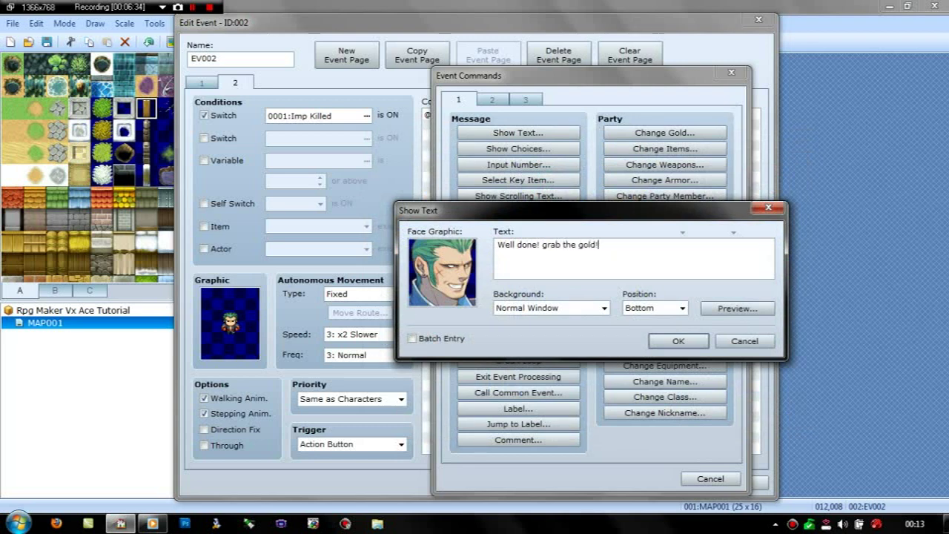
left_click(679, 342)
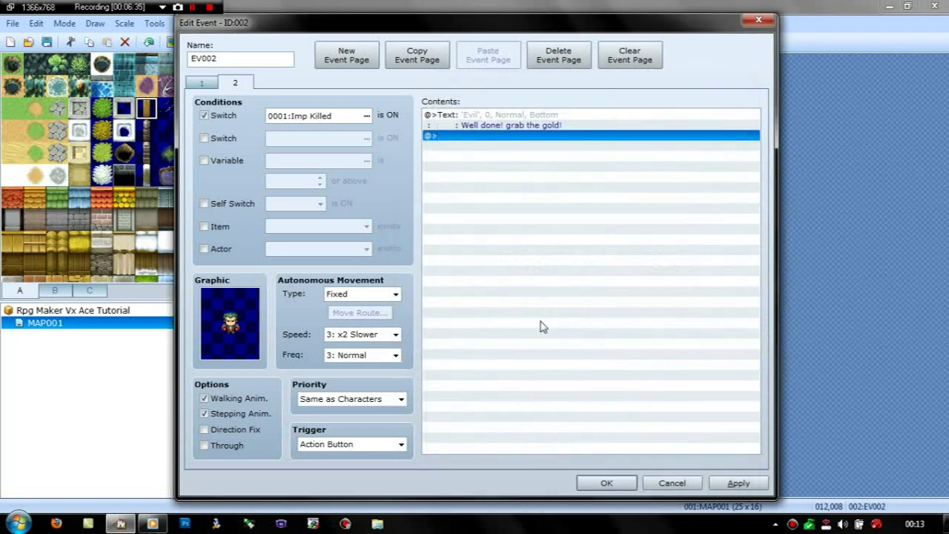
- Add a Set Move Route command for this event below the text, with Move Left followed by Turn Down
double_click(467, 137)
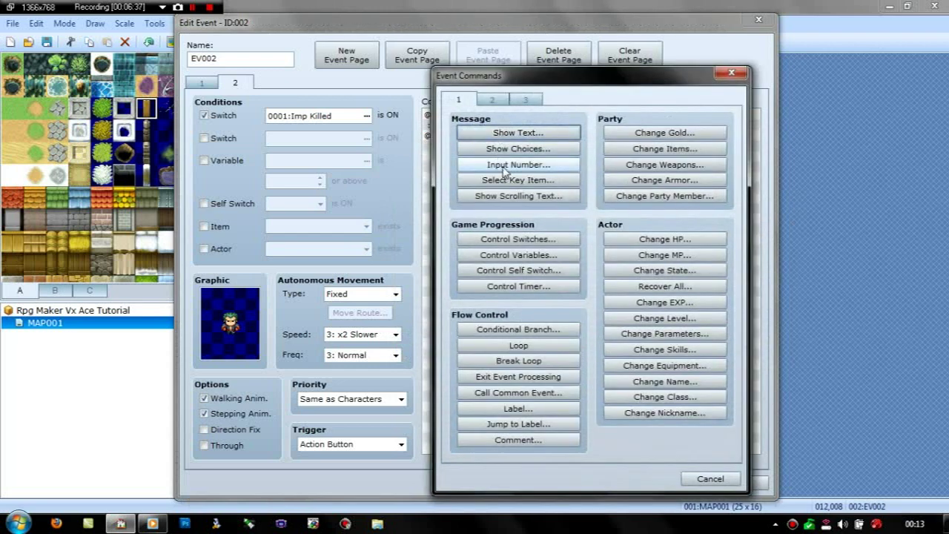
left_click(491, 99)
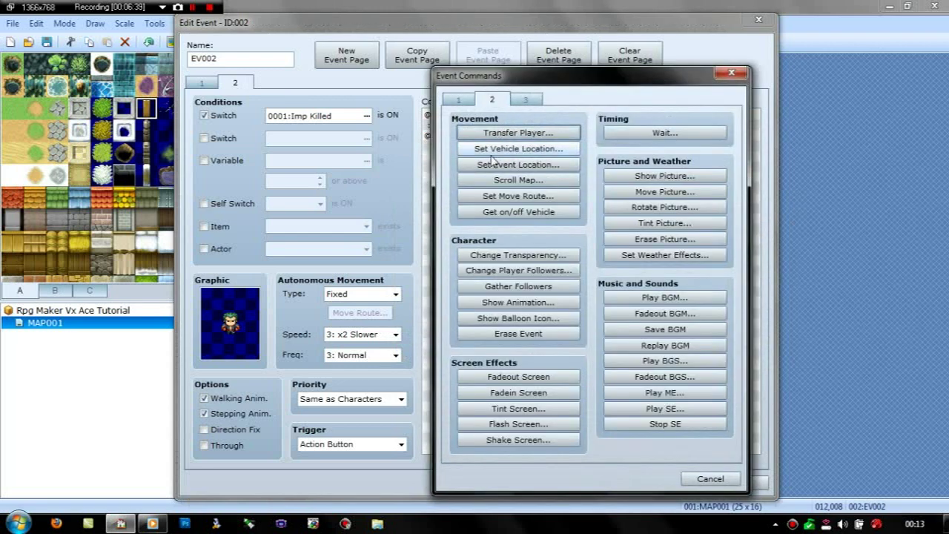
left_click(499, 196)
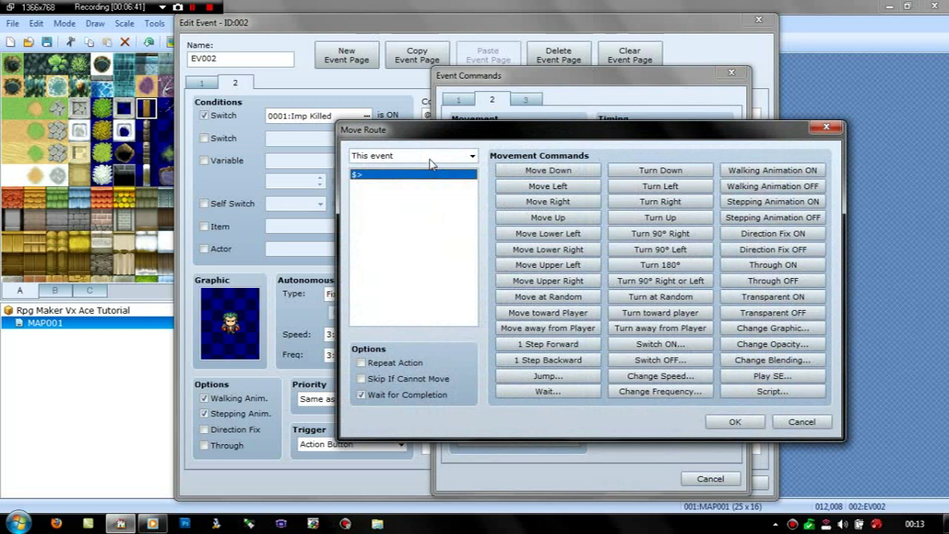
left_click(547, 187)
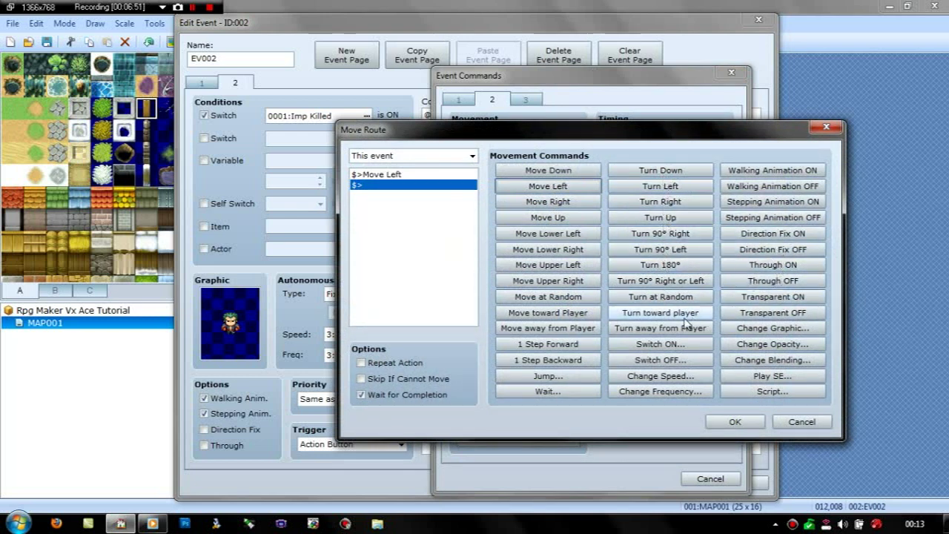
left_click(668, 171)
left_click(735, 421)
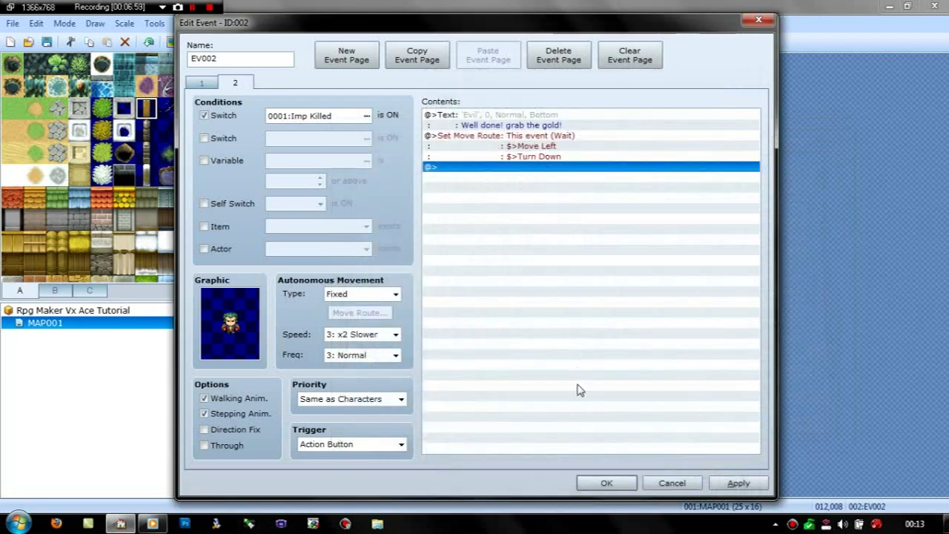
- Turn off Wait for Completion on the guard's move route, apply the change and close the event editor
double_click(507, 146)
left_click(387, 395)
left_click(733, 422)
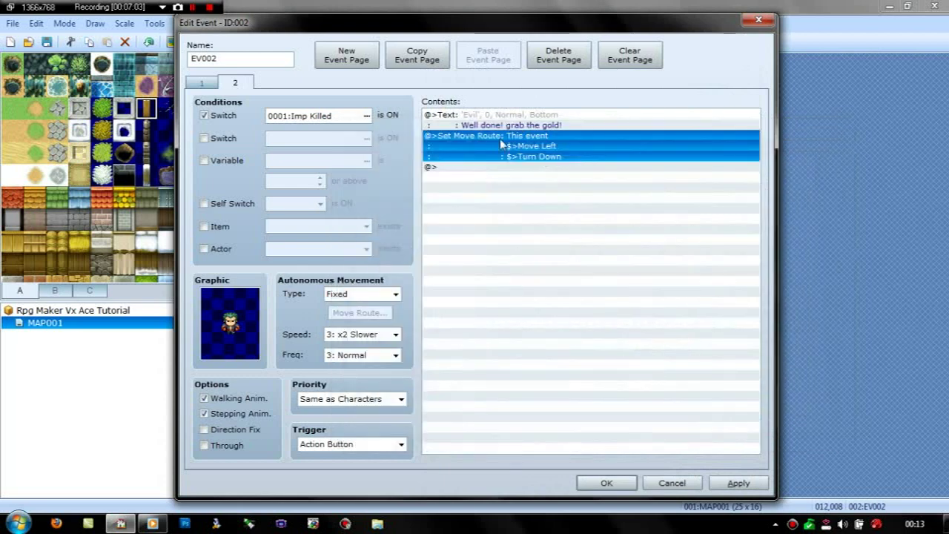
left_click(730, 482)
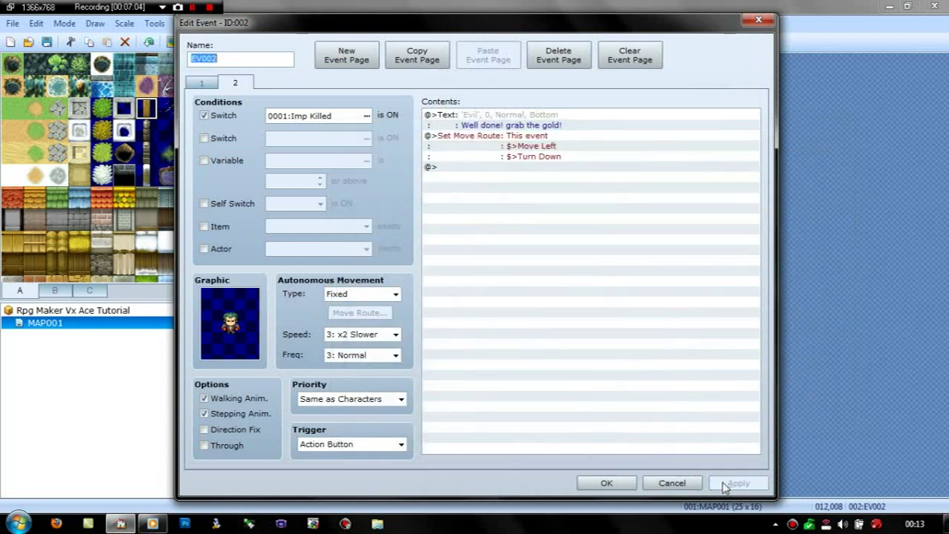
left_click(608, 483)
- Launch a playtest, saving the project changes, and start the game from its title screen
left_click(503, 42)
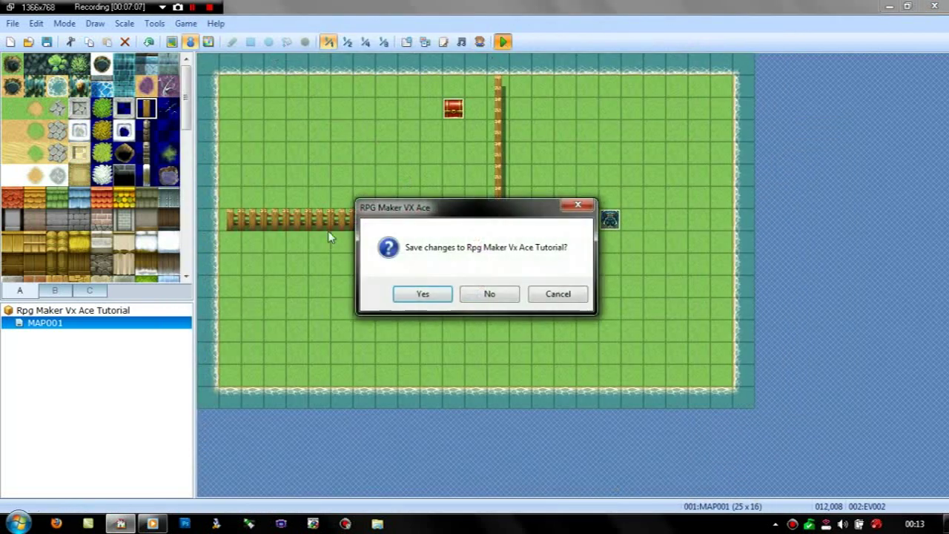
left_click(431, 300)
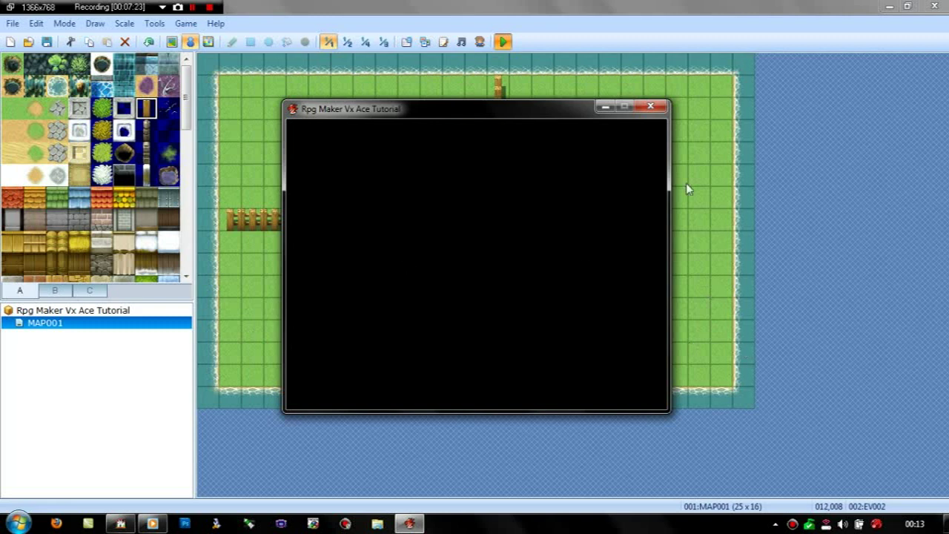
key("Return")
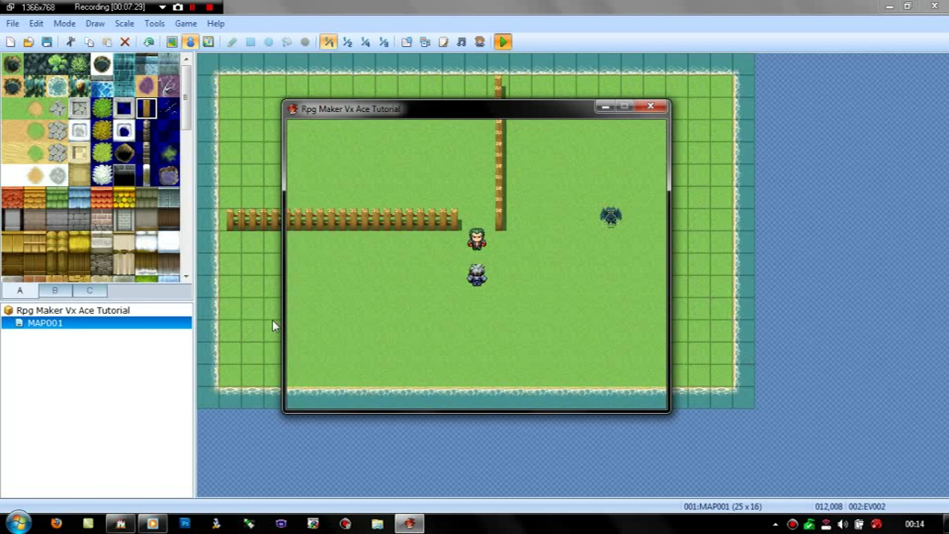
- Walk the character up to the guard in the playtest, talk to him and dismiss his message
key("Up")
key("Right")
key("Right")
key("Left")
key("Left")
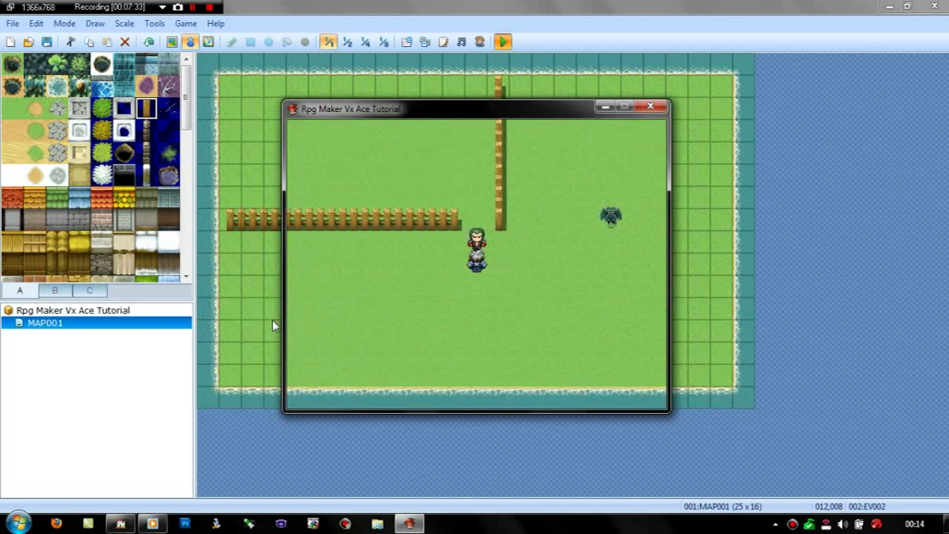
key("Return")
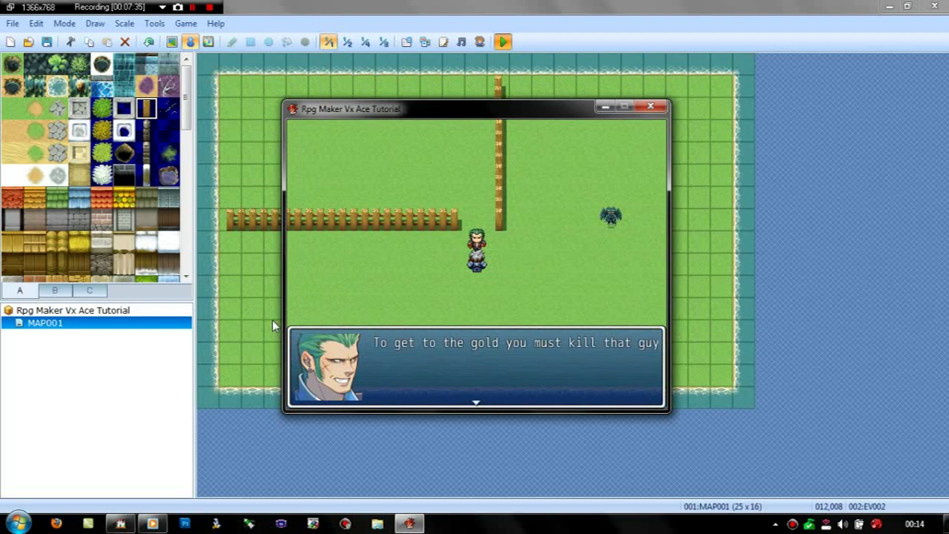
key("Return")
- Walk the character over to the gargoyle, talk to it and proceed into the battle
key("Right")
key("Right")
key("Right")
key("Right")
key("Right")
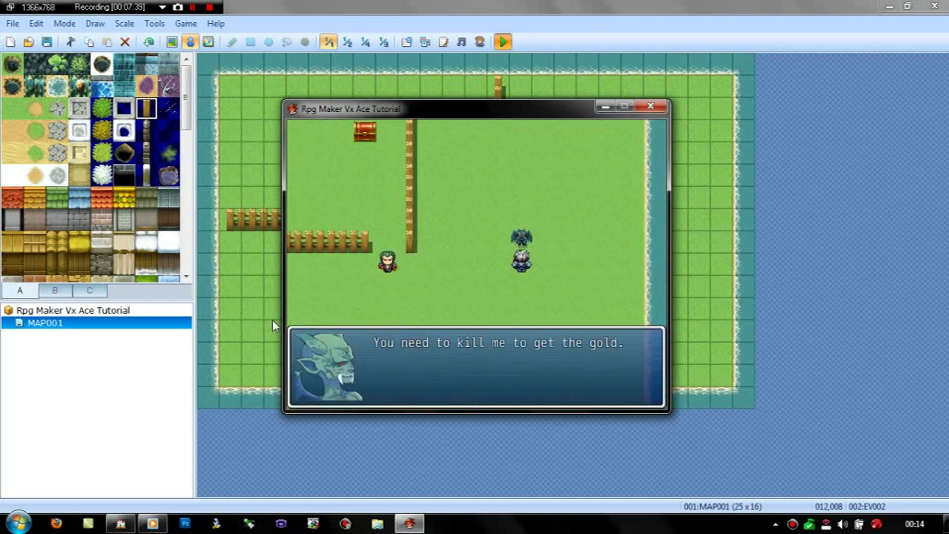
key("Return")
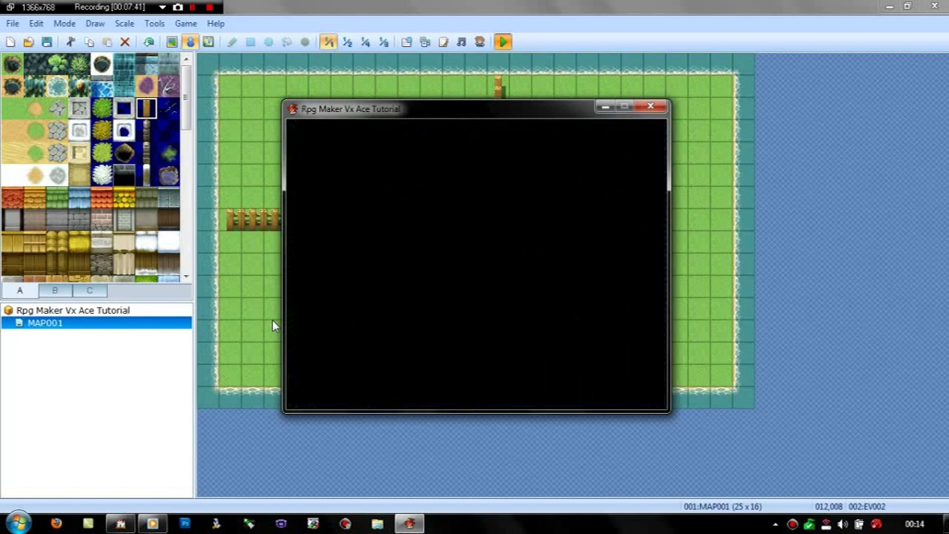
- Fight the Imp through to the end of the battle and bring up its post-battle message
key("Return")
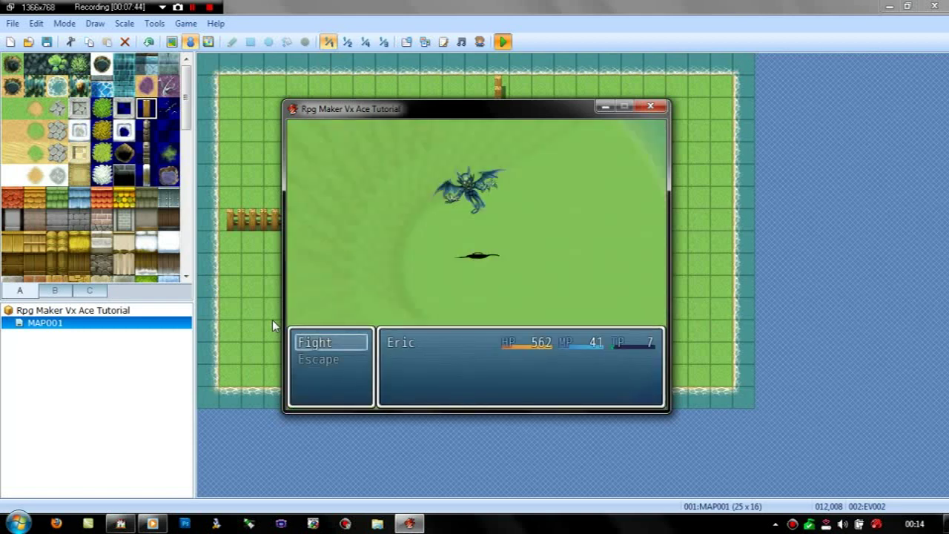
key("Return")
key("Return")
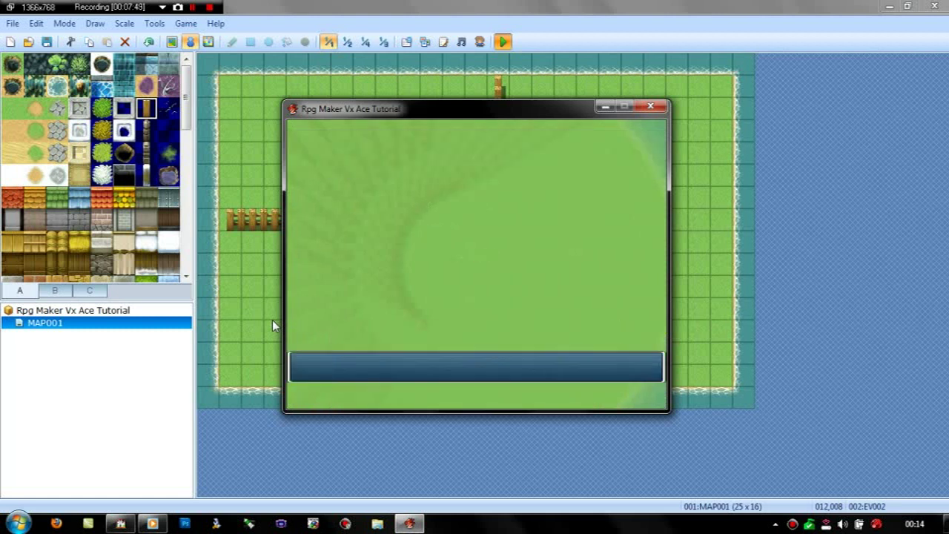
key("Return")
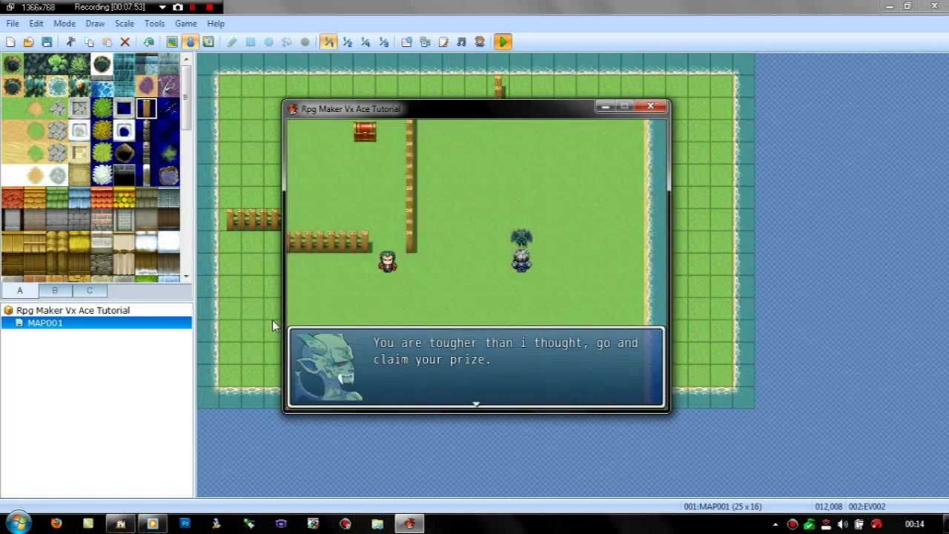
- Return to the guard to test his second-page message and move route, and open the chest behind the fence
key("Return")
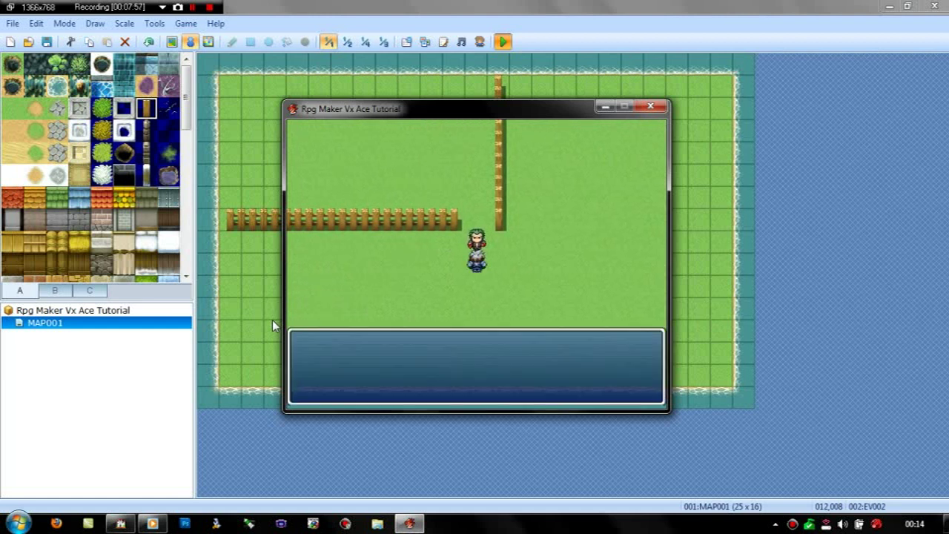
key("Return")
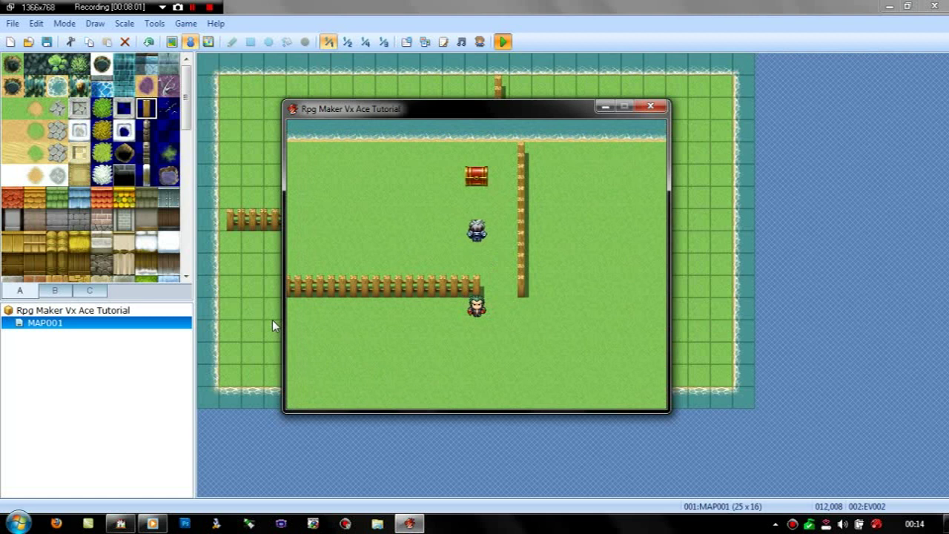
key("Return")
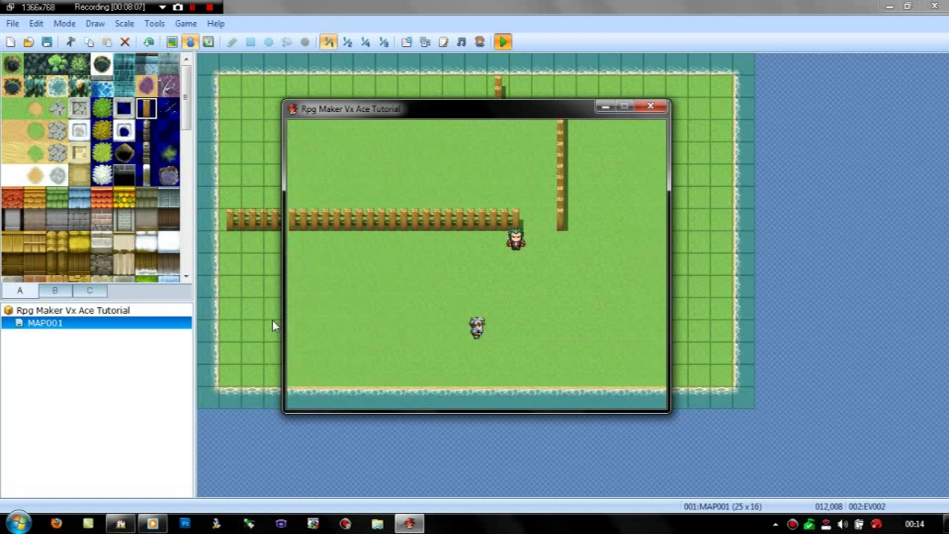
key("Right")
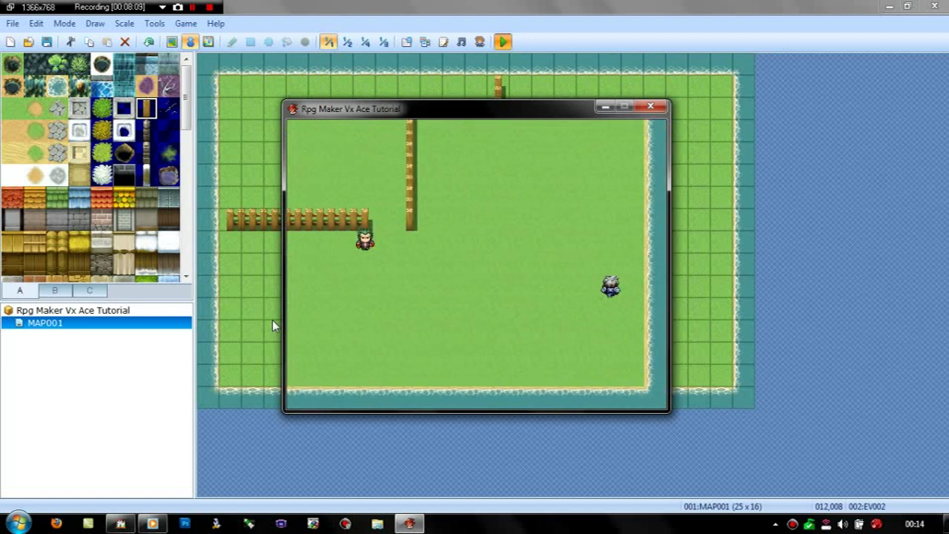
key("Up")
key("Left")
key("Down")
key("Left")
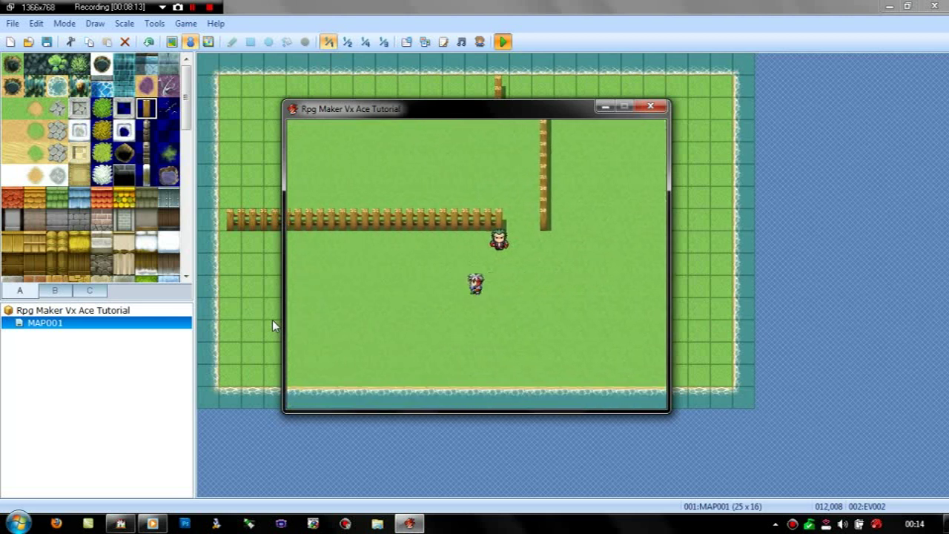
key("Up")
key("Left")
key("Left")
key("Down")
key("Right")
key("Right")
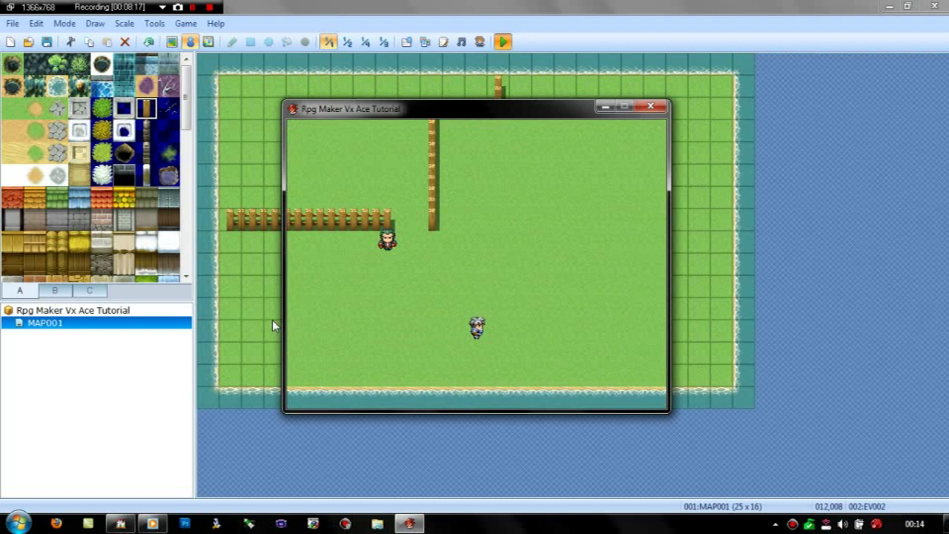
key("Up")
key("Up")
key("Left")
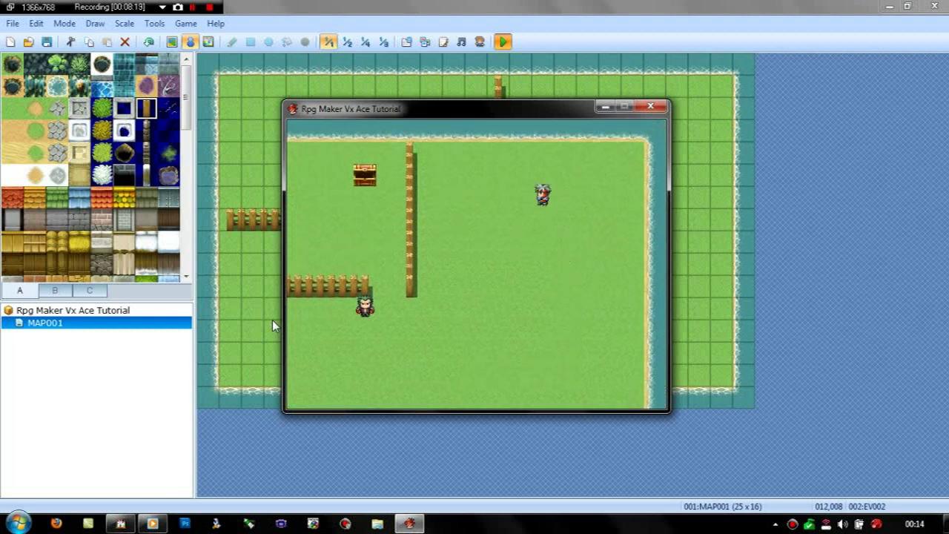
key("Down")
key("Left")
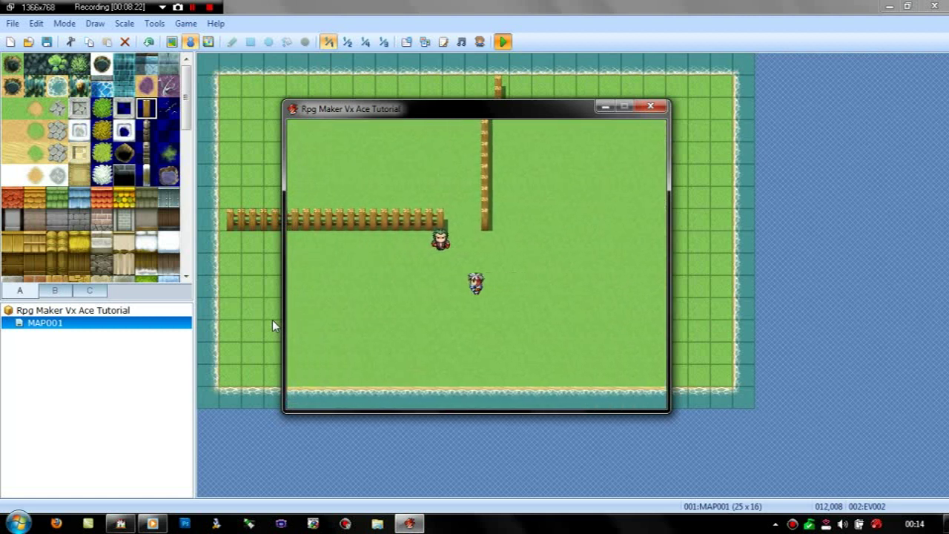